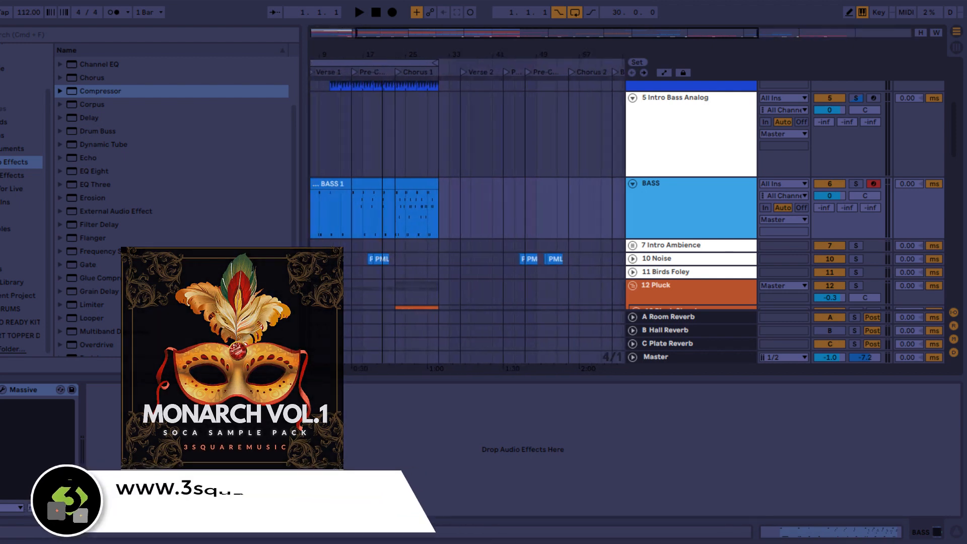
Step: Play the arrangement from the beginning through Chorus 1 with the browser hidden
key(Home)
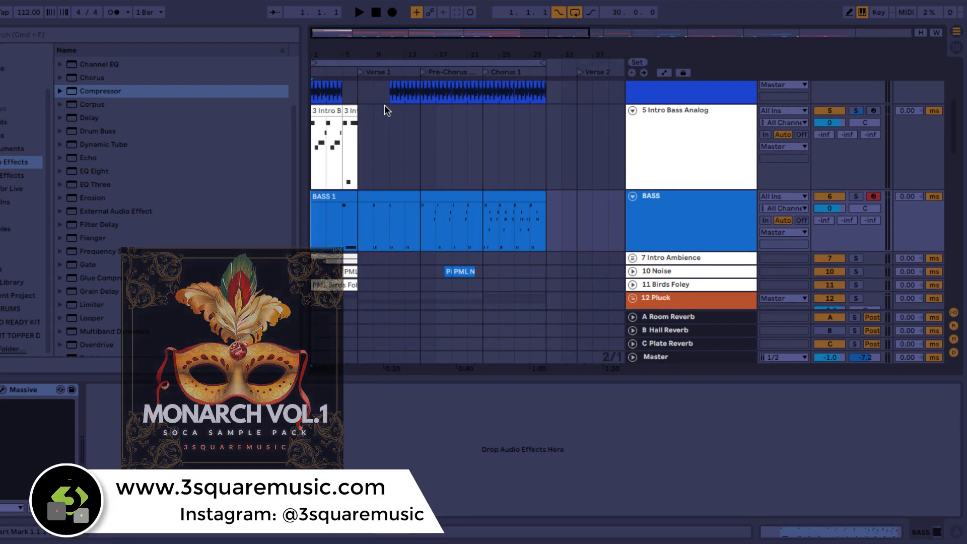
key(space)
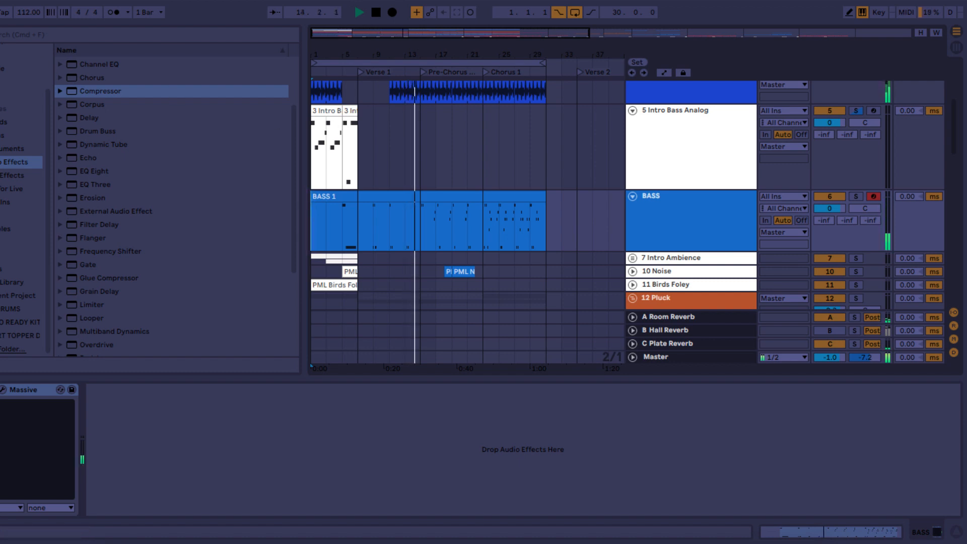
click(1, 32)
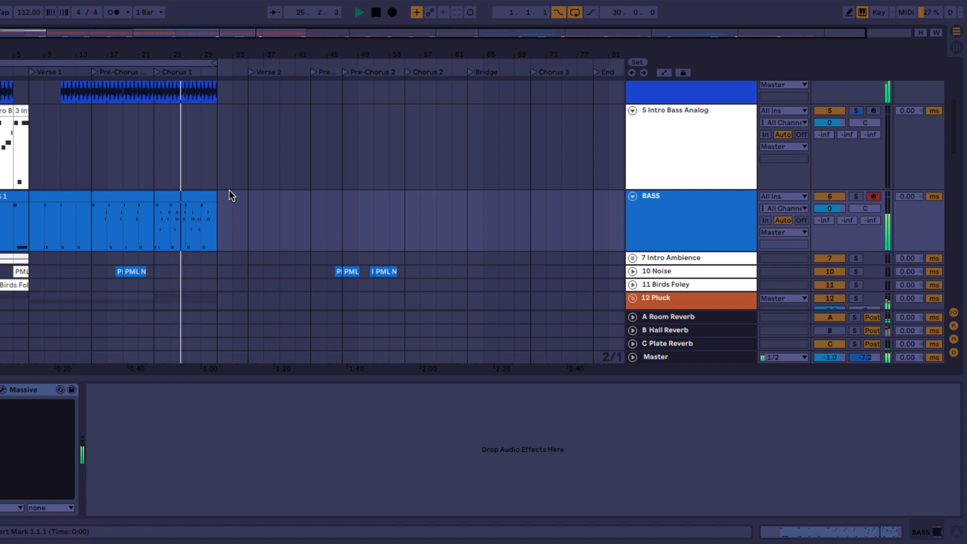
scroll(678, 194, up, 5)
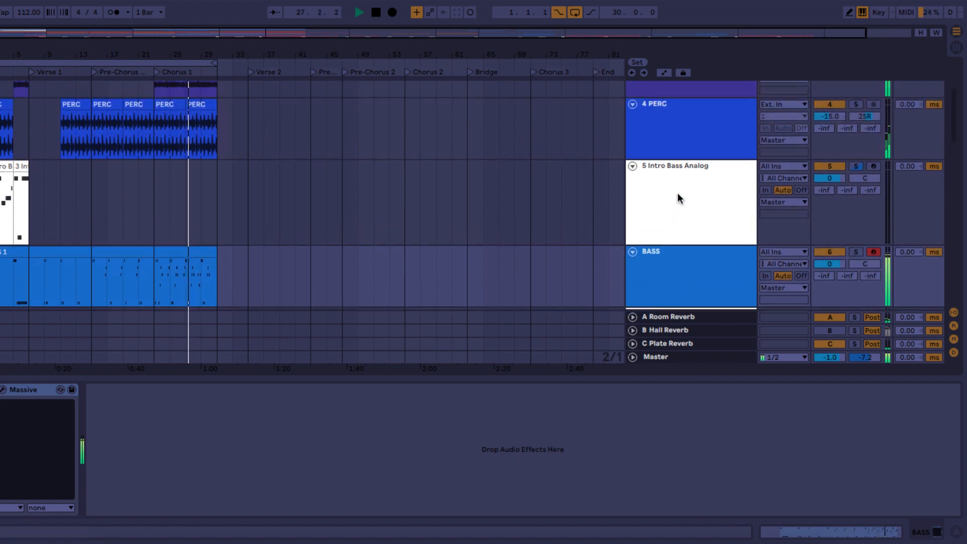
scroll(678, 193, up, 2)
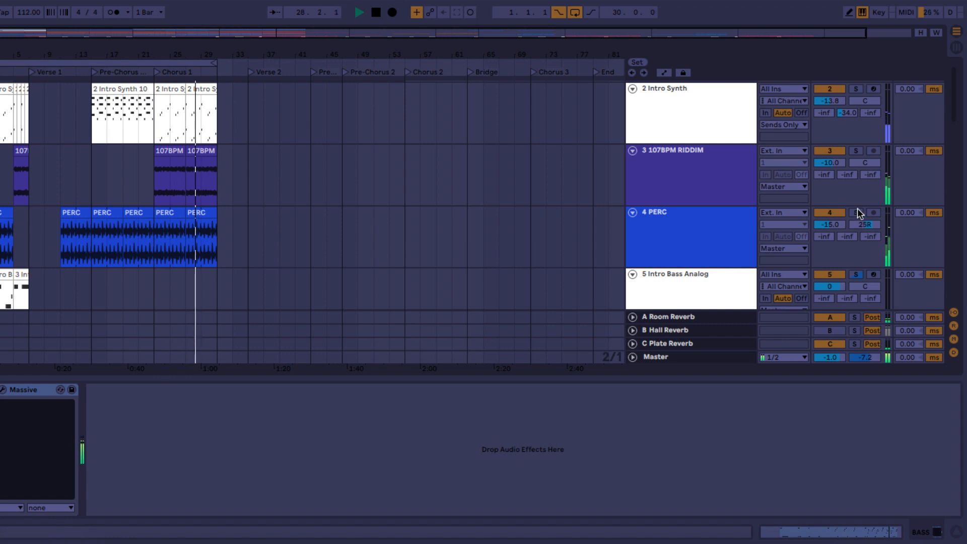
Step: Solo the BASS and 22 Kick tracks
click(857, 211)
click(859, 213)
scroll(647, 233, down, 4)
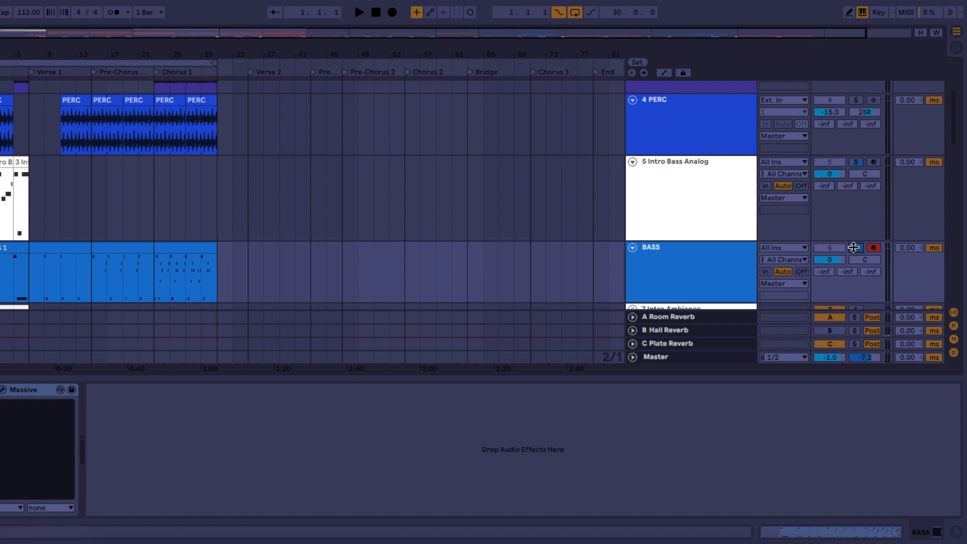
scroll(705, 227, down, 10)
scroll(705, 232, down, 2)
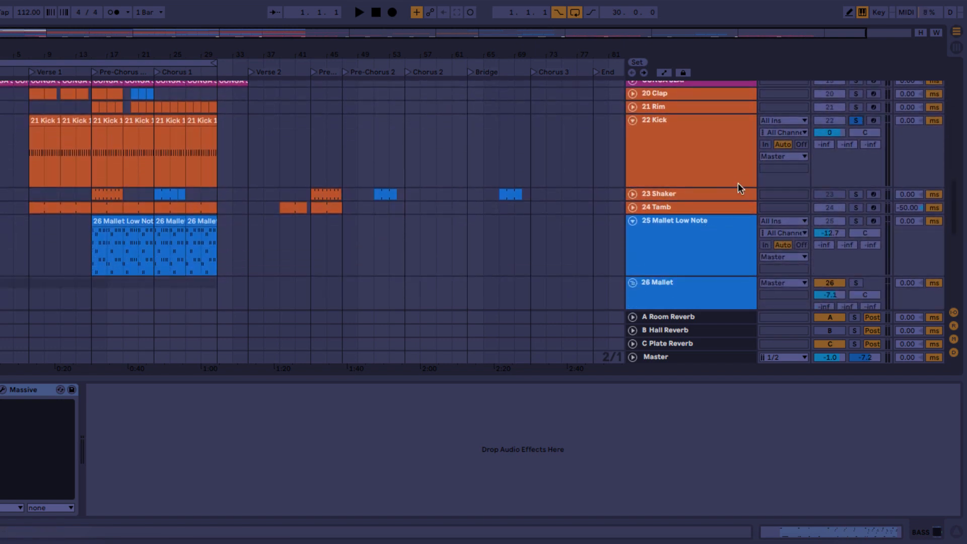
scroll(739, 182, up, 12)
scroll(738, 183, down, 5)
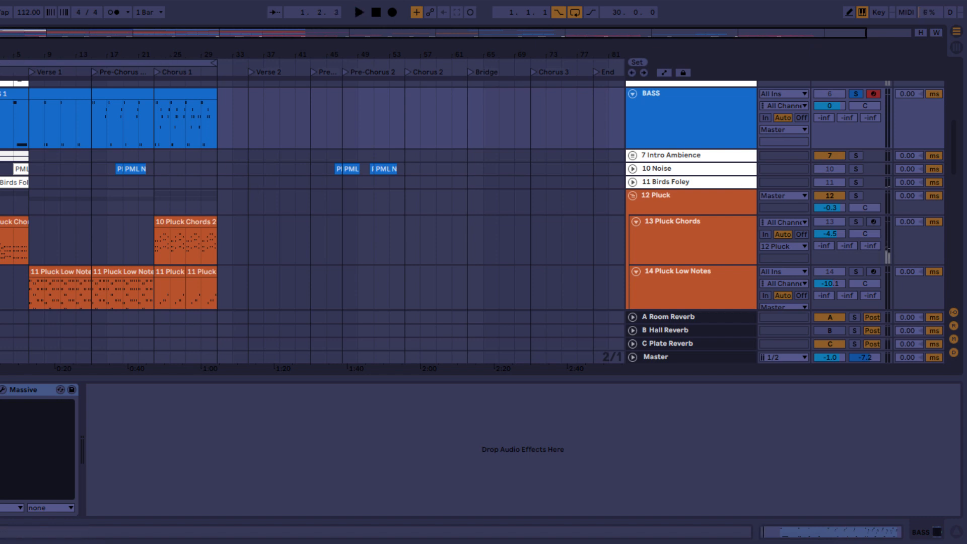
Step: Set the loop to the Chorus 1 section and listen to the soloed BASS and kick parts there
click(157, 86)
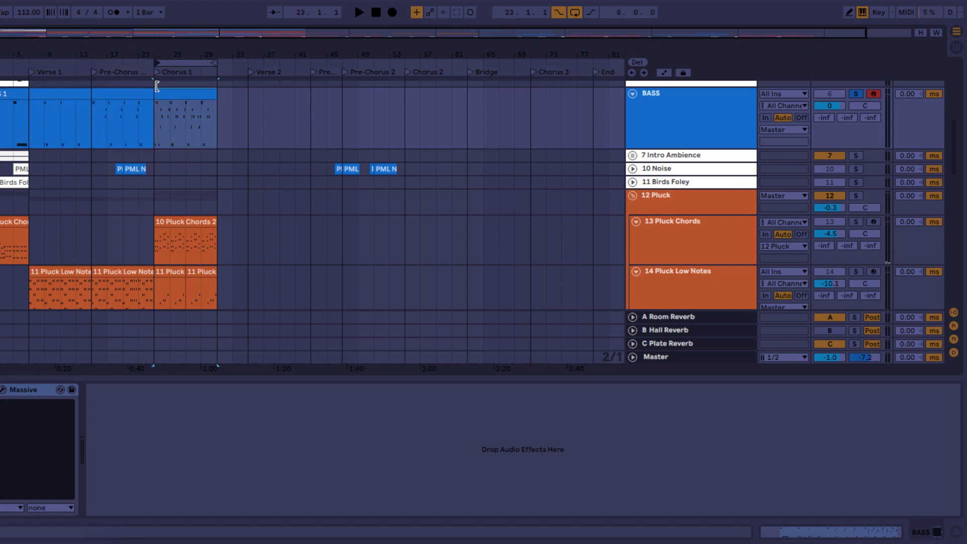
click(195, 59)
key(space)
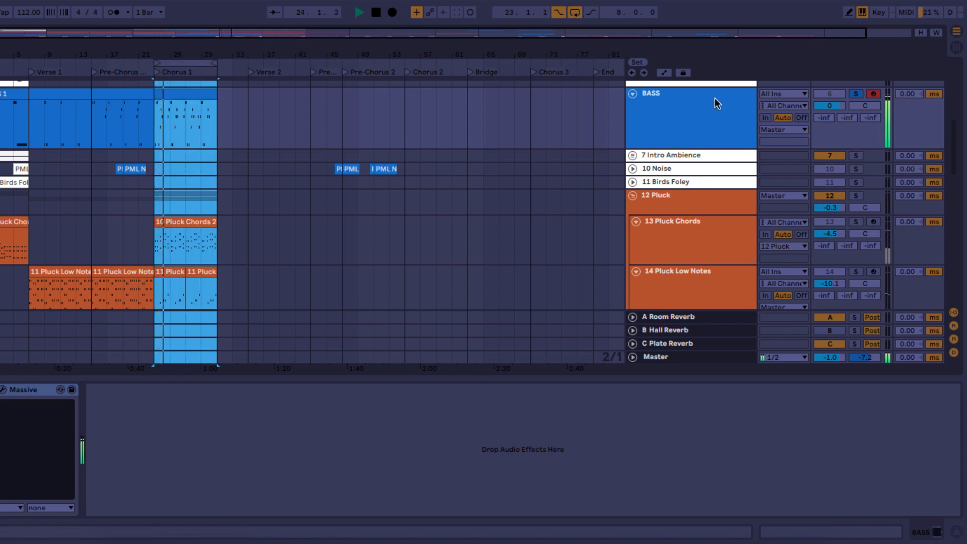
click(681, 134)
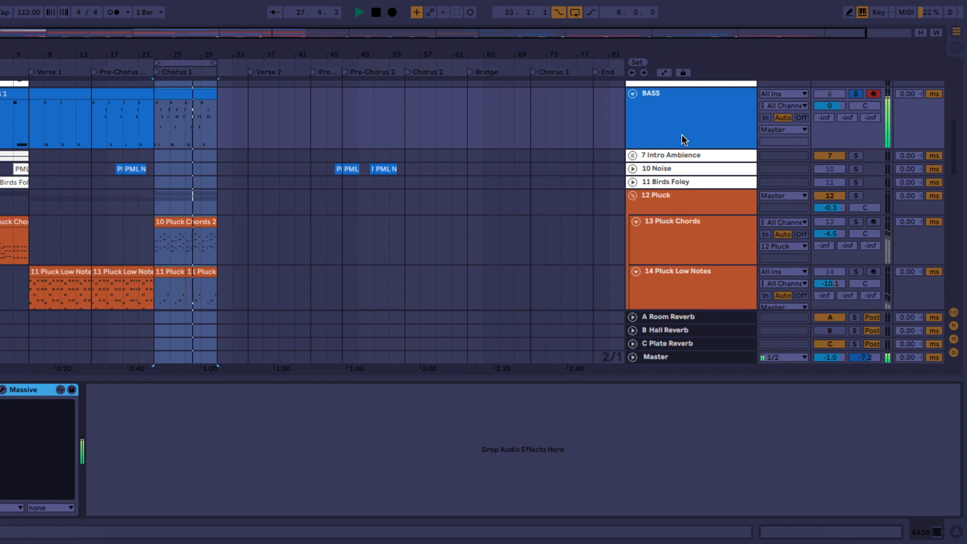
click(682, 133)
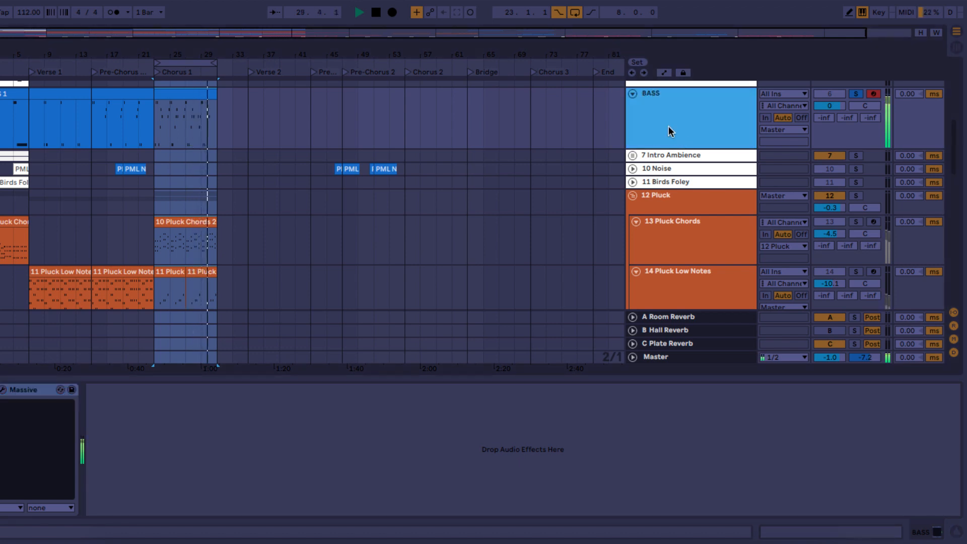
key(space)
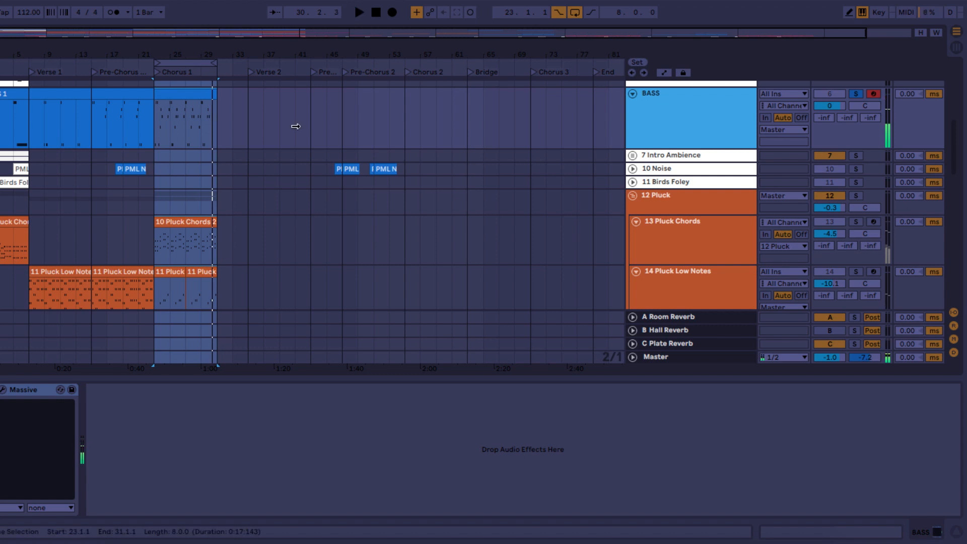
Step: Show the browser and add the EQ Eight preset E Bass Modern to the BASS track after Massive
click(0, 32)
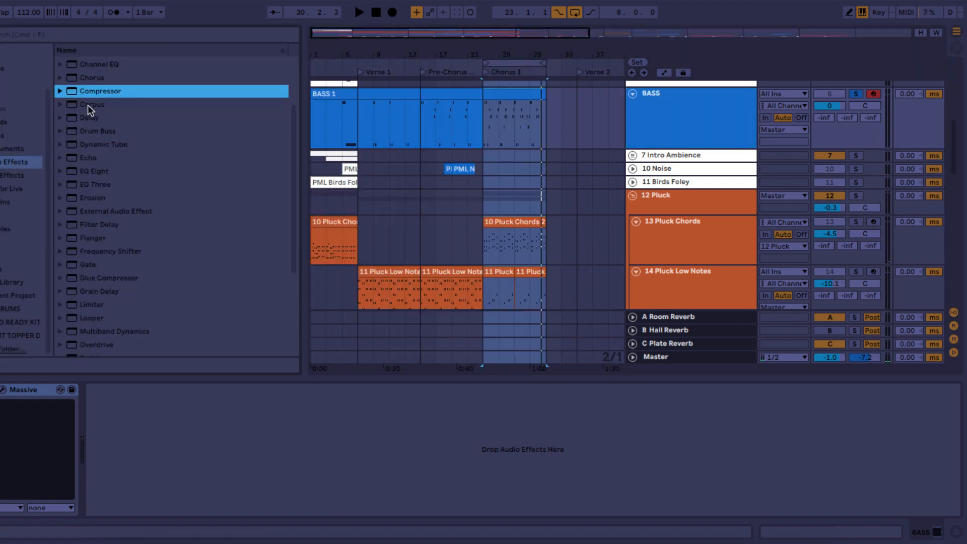
scroll(81, 179, up, 1)
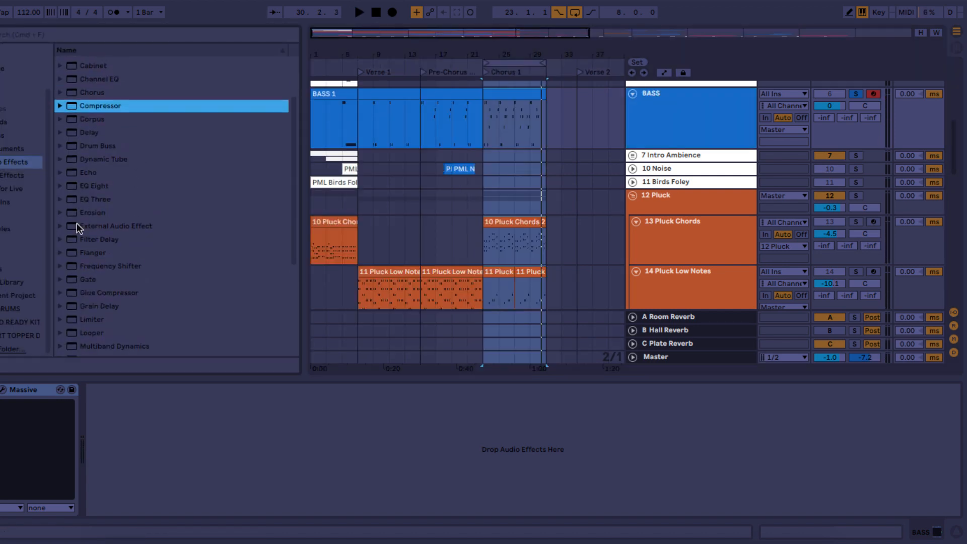
click(60, 187)
scroll(83, 224, down, 2)
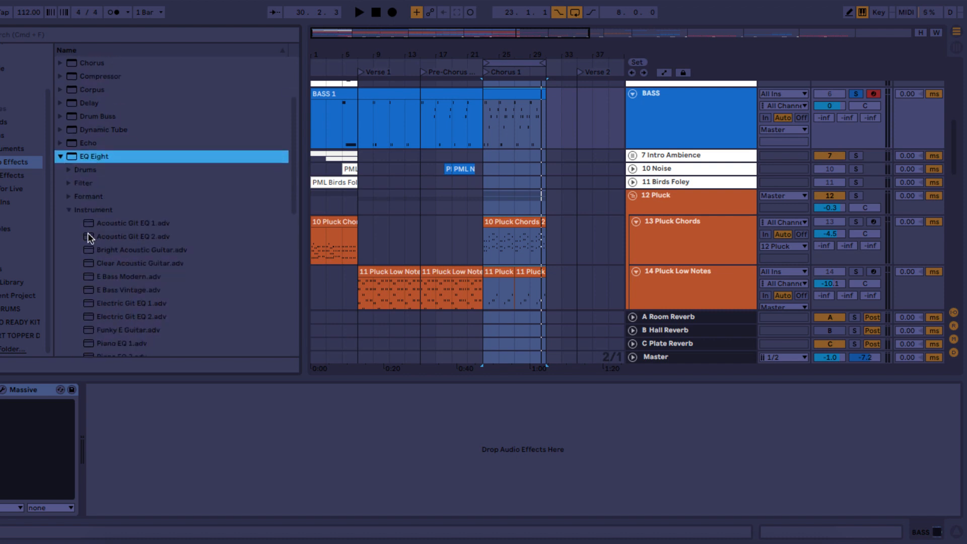
scroll(129, 276, down, 3)
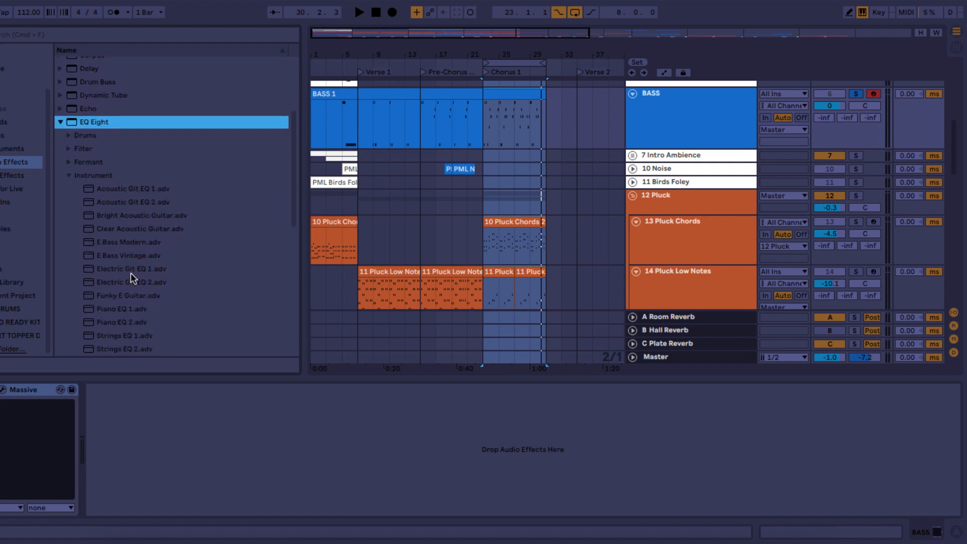
click(147, 242)
drag(379, 240, 379, 240)
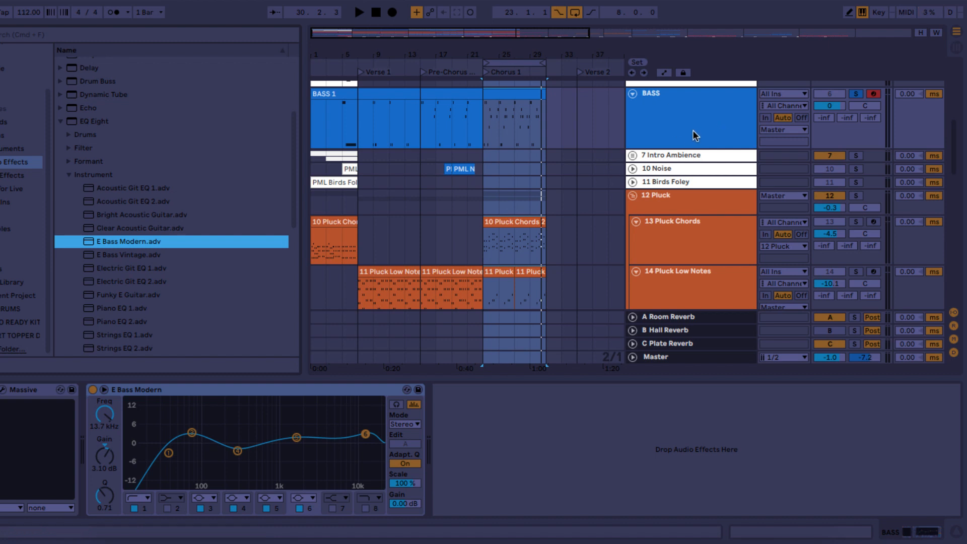
Step: Compare the bass with the E Bass Modern EQ bypassed and enabled while the Chorus 1 loop plays
key(space)
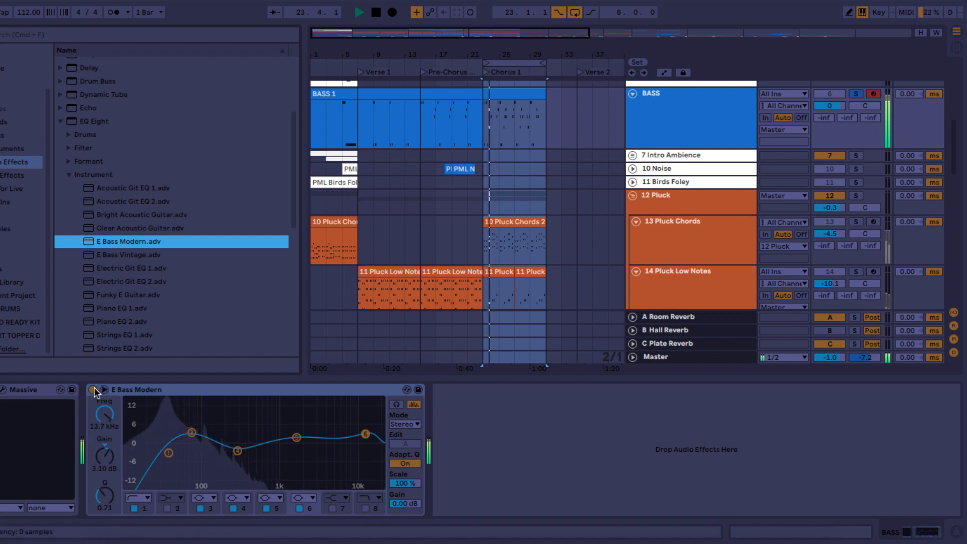
click(93, 390)
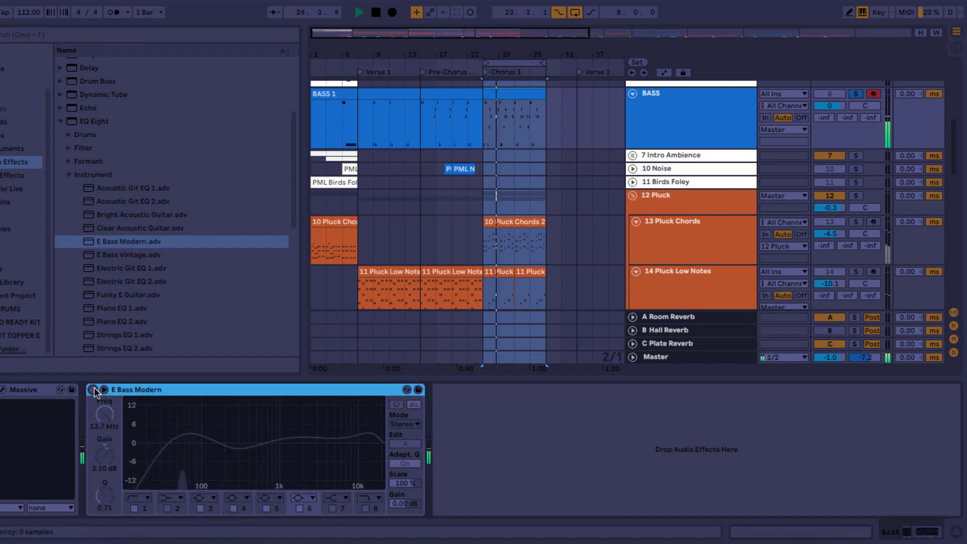
click(93, 390)
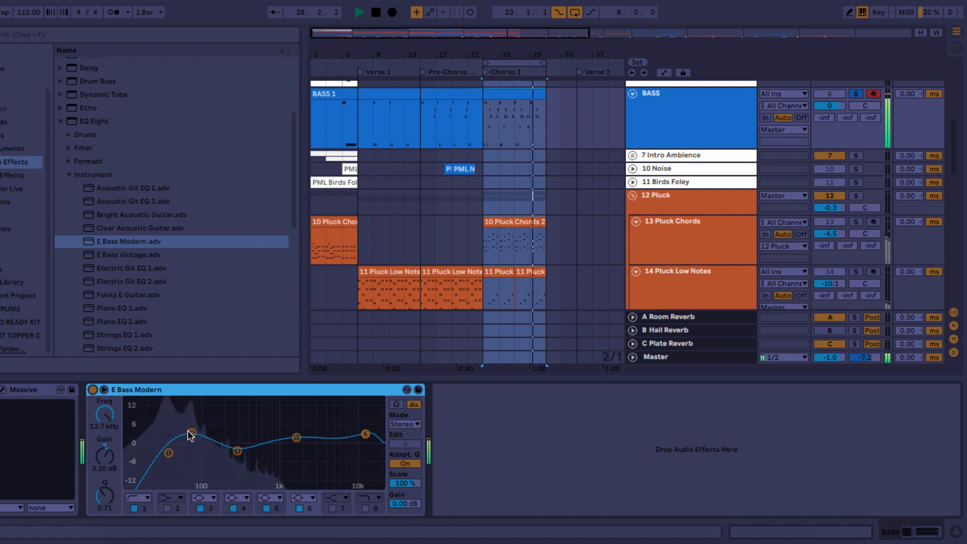
key(space)
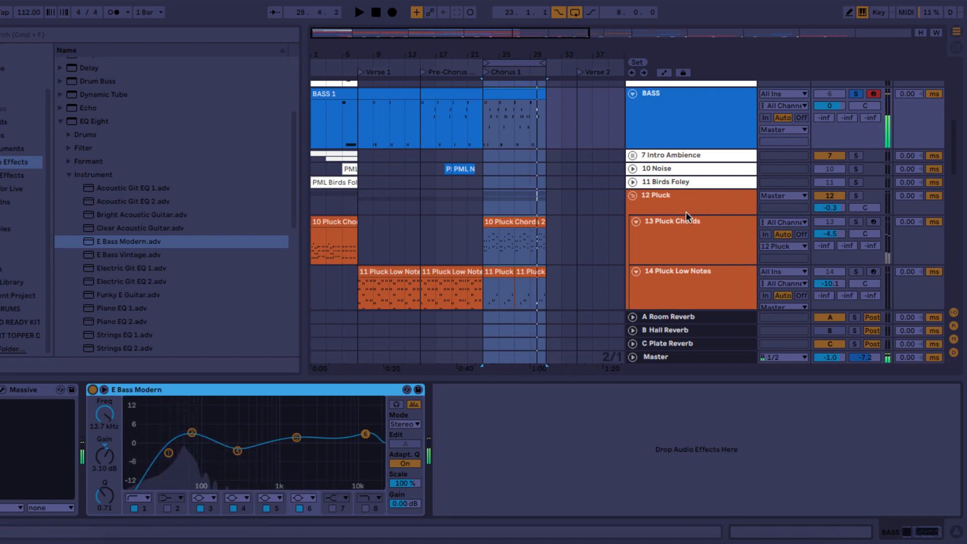
Step: Add a default EQ Eight to the 22 Kick track after its drum rack
scroll(688, 216, down, 10)
click(695, 202)
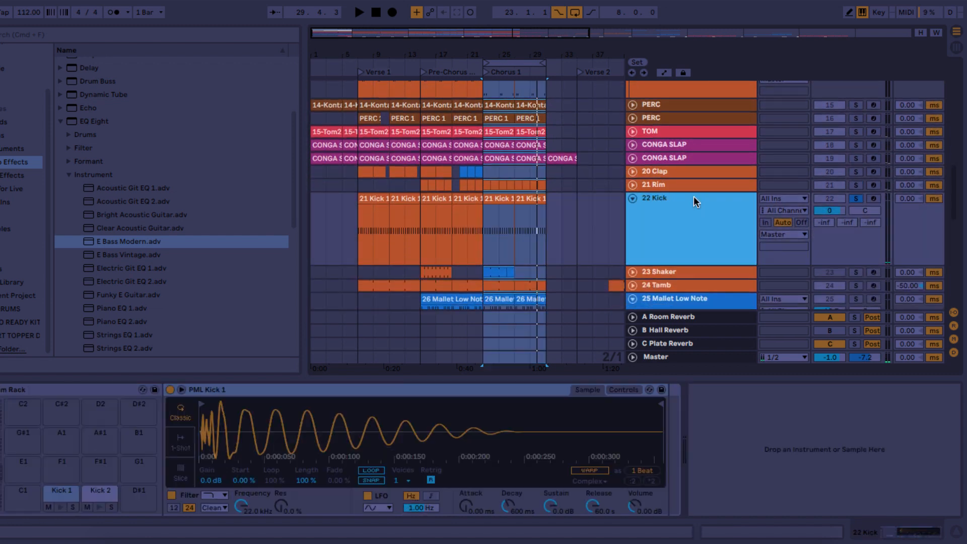
double_click(692, 218)
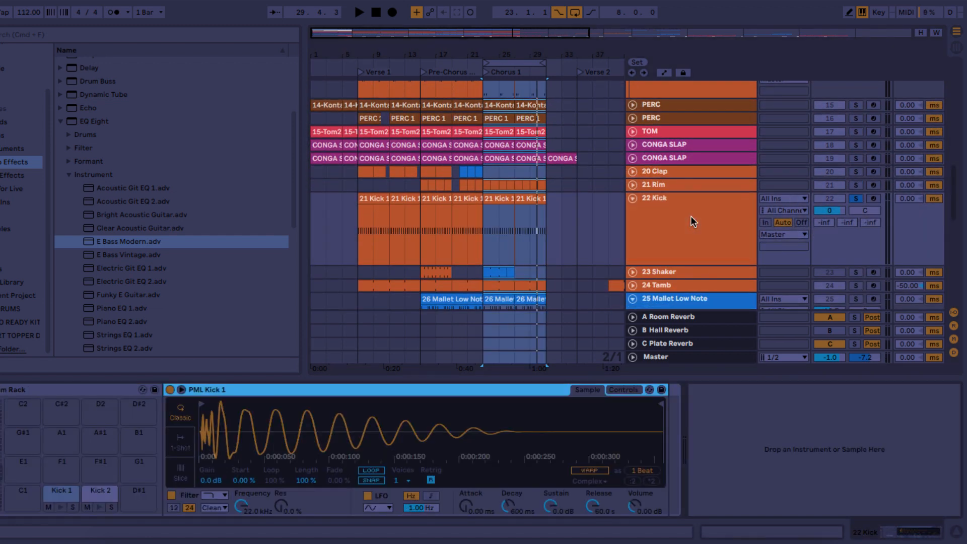
click(691, 218)
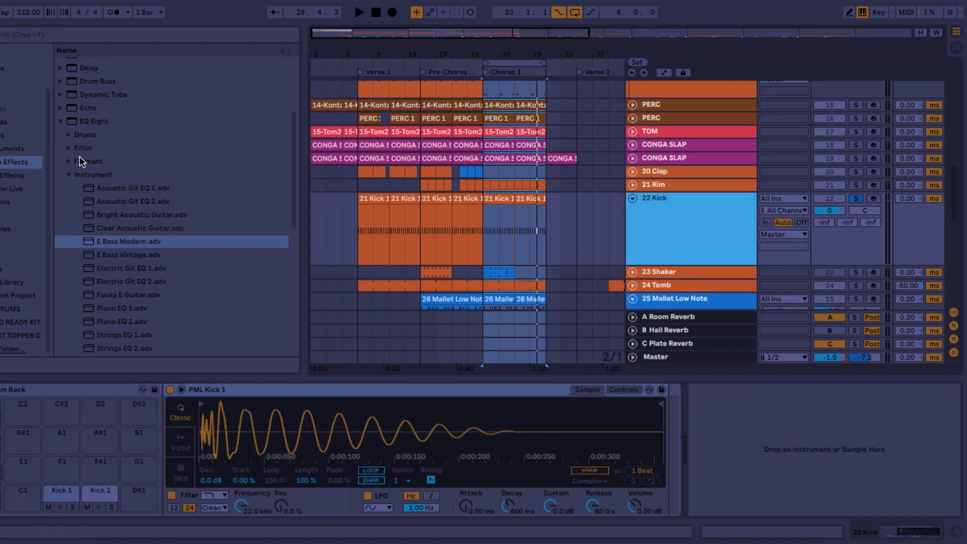
click(95, 122)
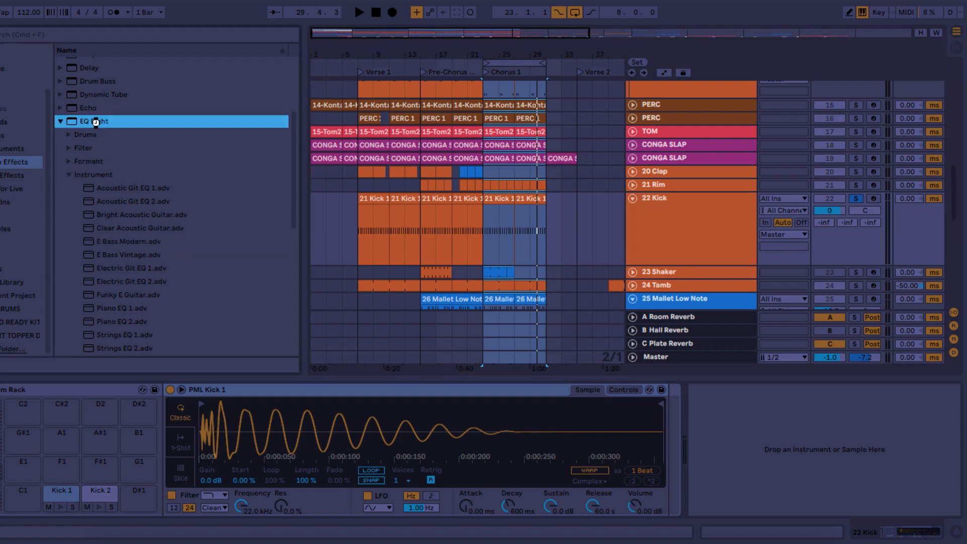
drag(476, 311, 745, 446)
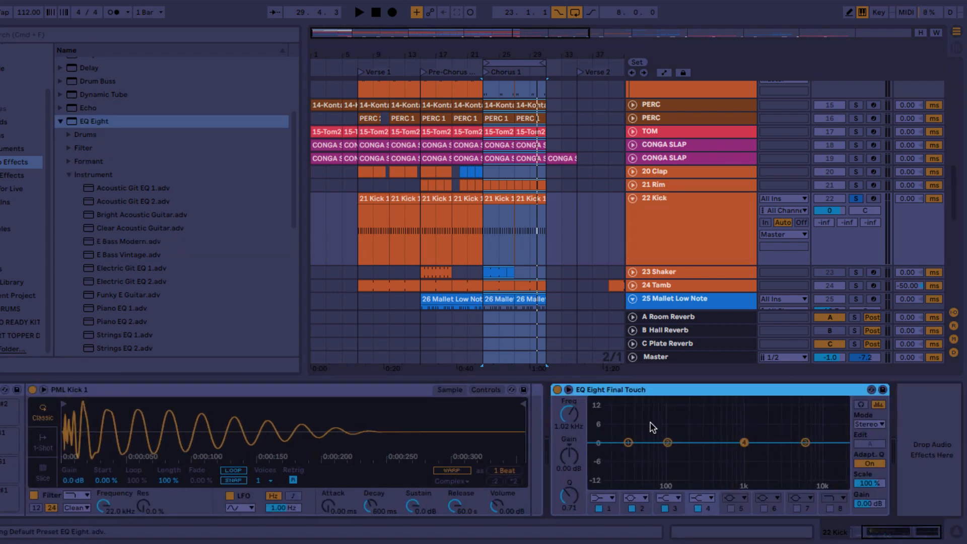
Step: Check the kick's spectrum during playback and set EQ Eight band 1 to 40 Hz with about -0.12 dB gain
key(space)
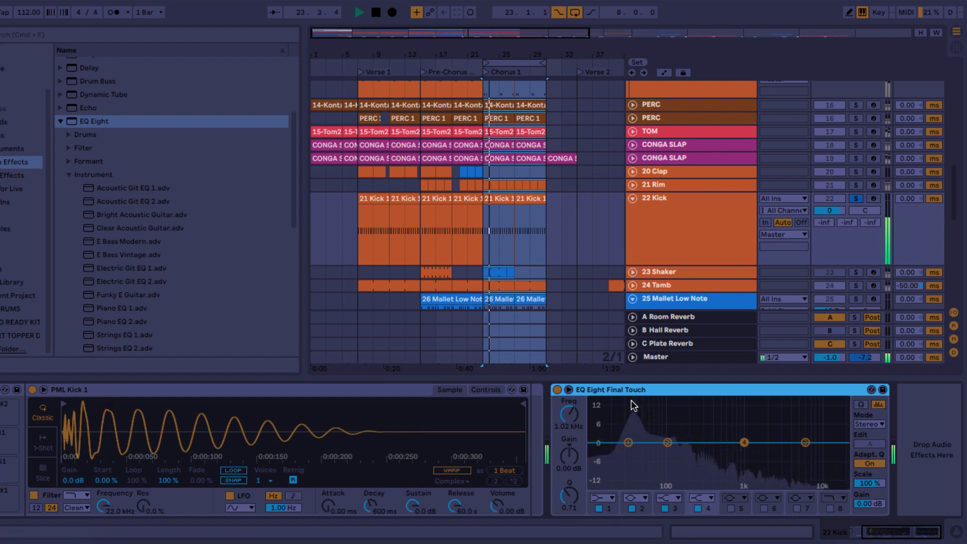
key(space)
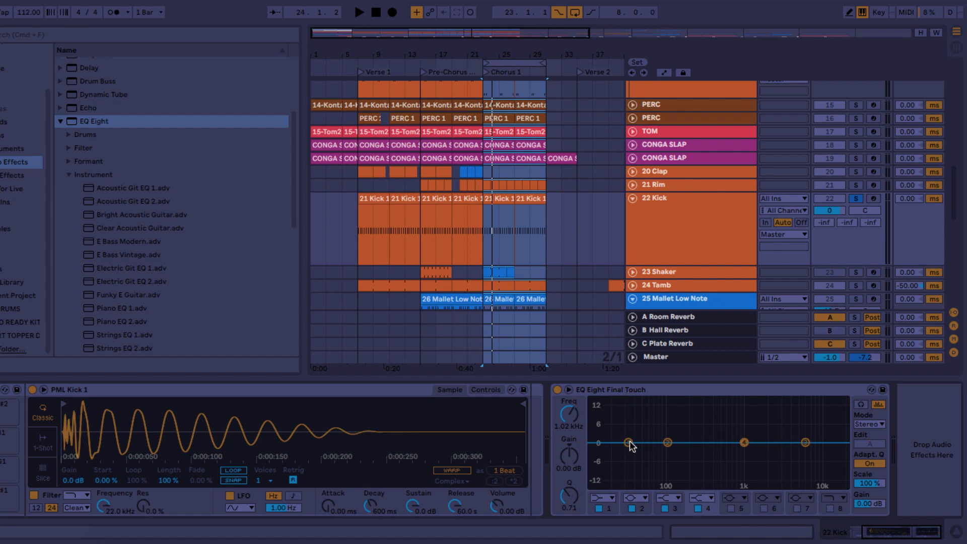
drag(628, 442, 639, 419)
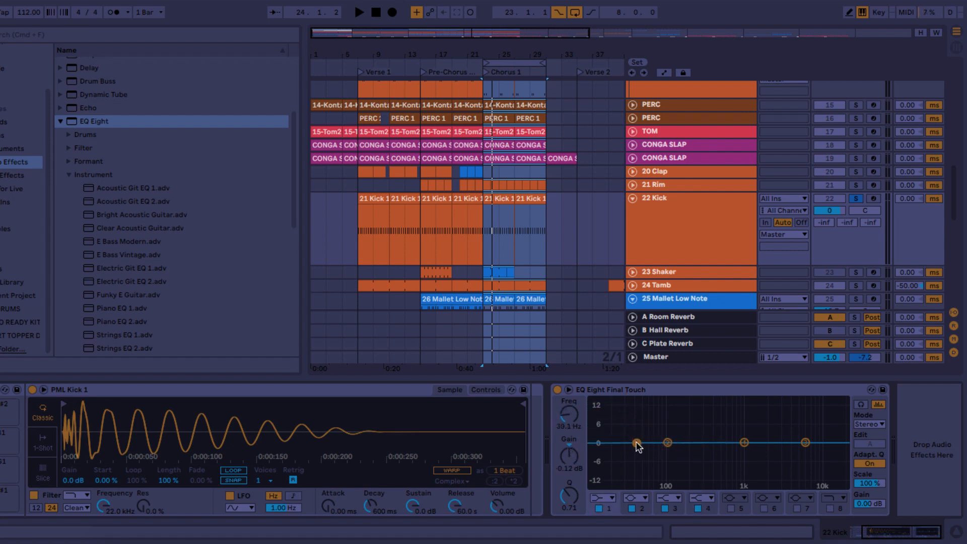
key(space)
mouse_move(637, 443)
mouse_down()
mouse_move(639, 401)
mouse_move(637, 444)
mouse_up()
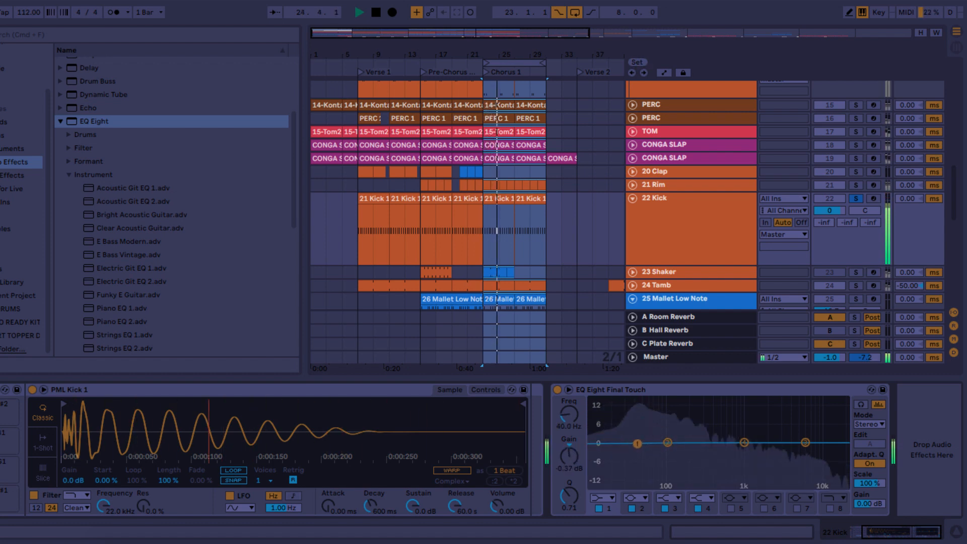
key(space)
Step: Move the low-cut band of the BASS track's E Bass Modern EQ up to about 68 Hz during playback
scroll(662, 252, up, 8)
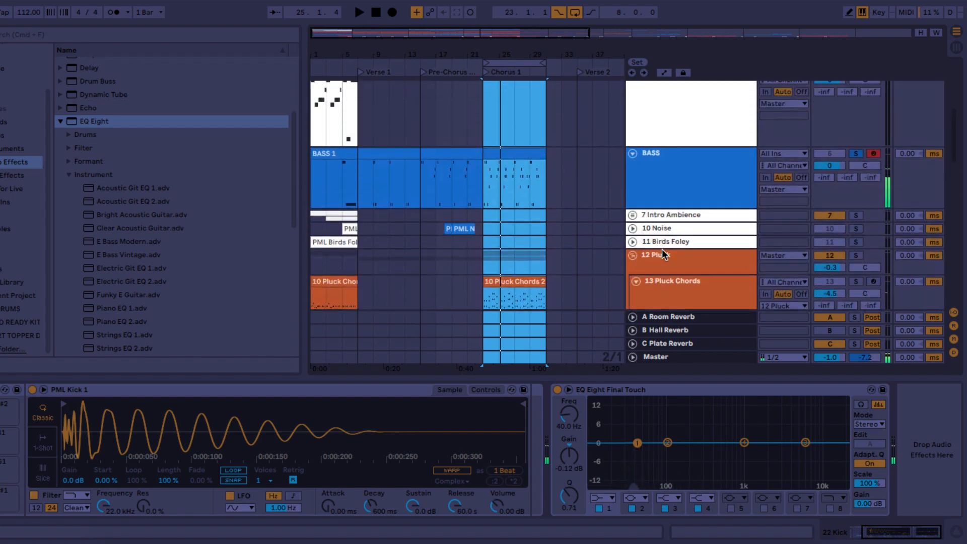
scroll(662, 249, up, 3)
click(661, 249)
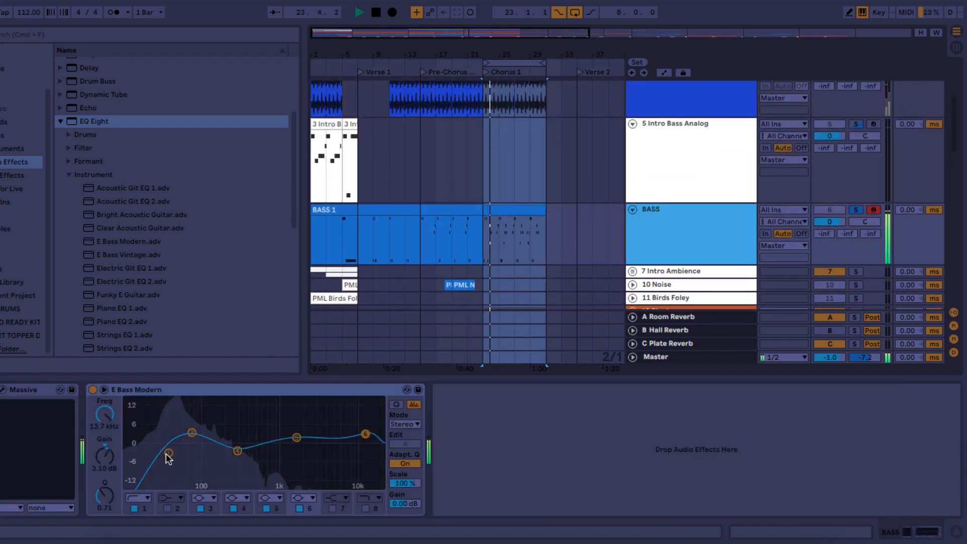
drag(169, 453, 190, 458)
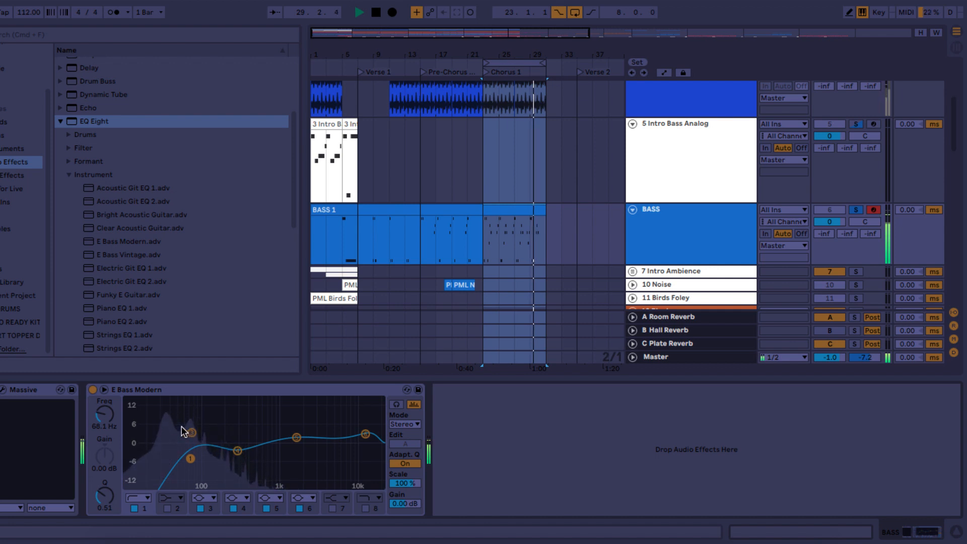
key(space)
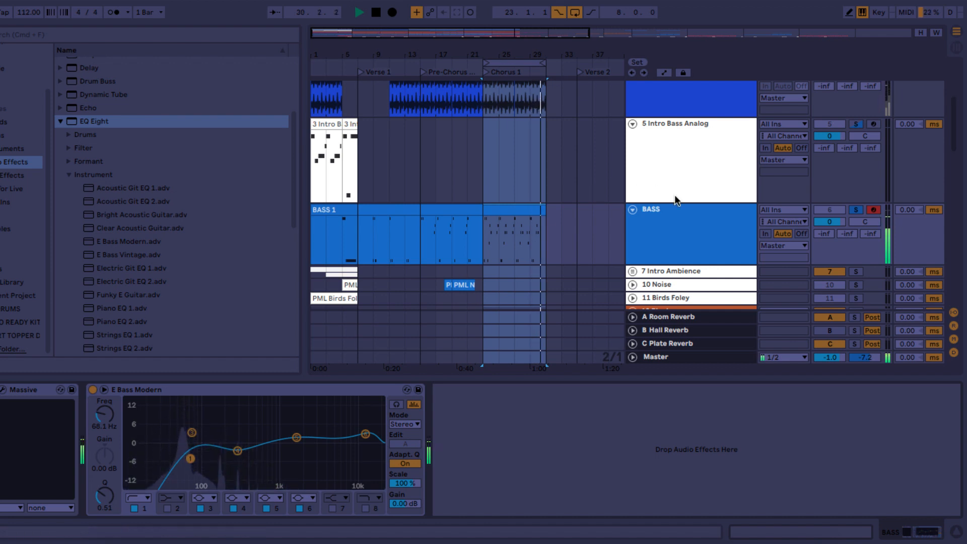
Step: Add a default Compressor to the BASS track after its E Bass Modern EQ
click(661, 222)
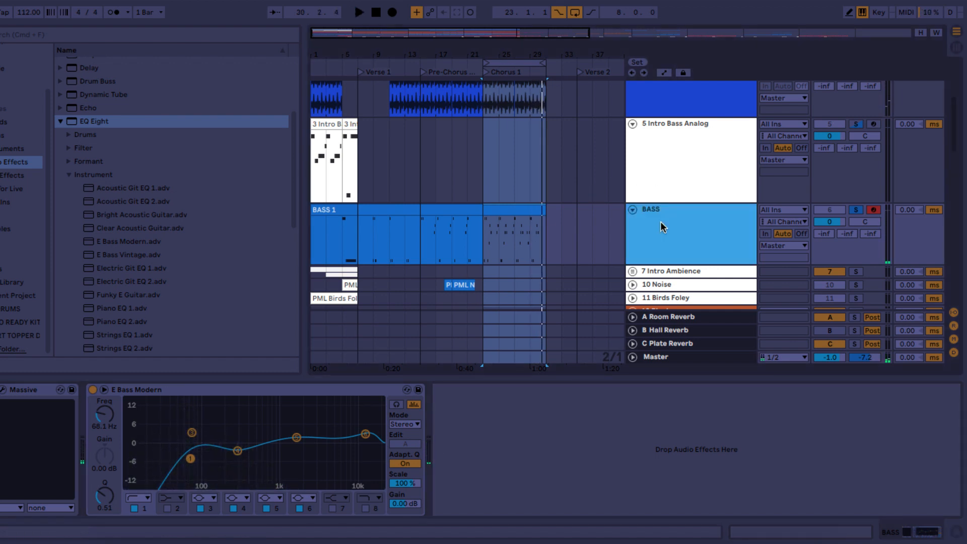
click(59, 121)
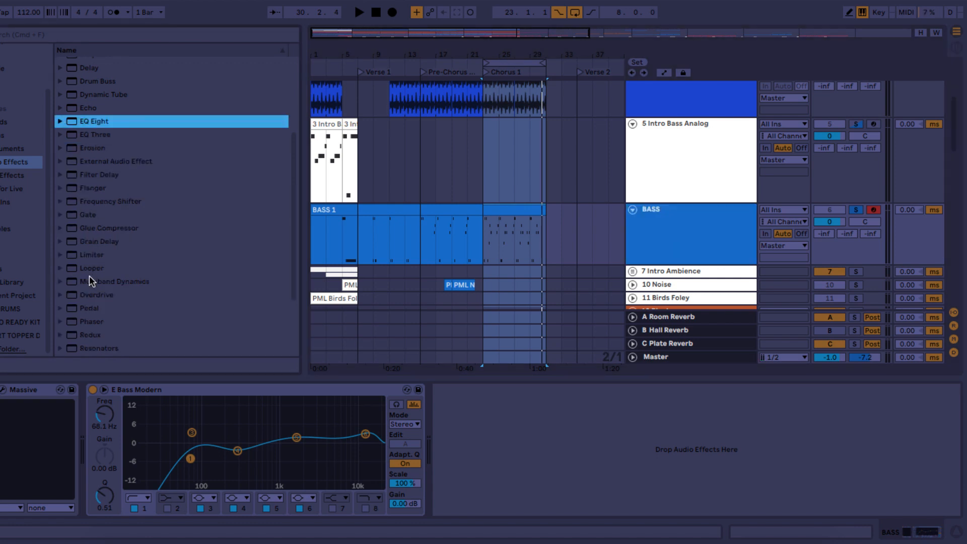
scroll(89, 276, up, 3)
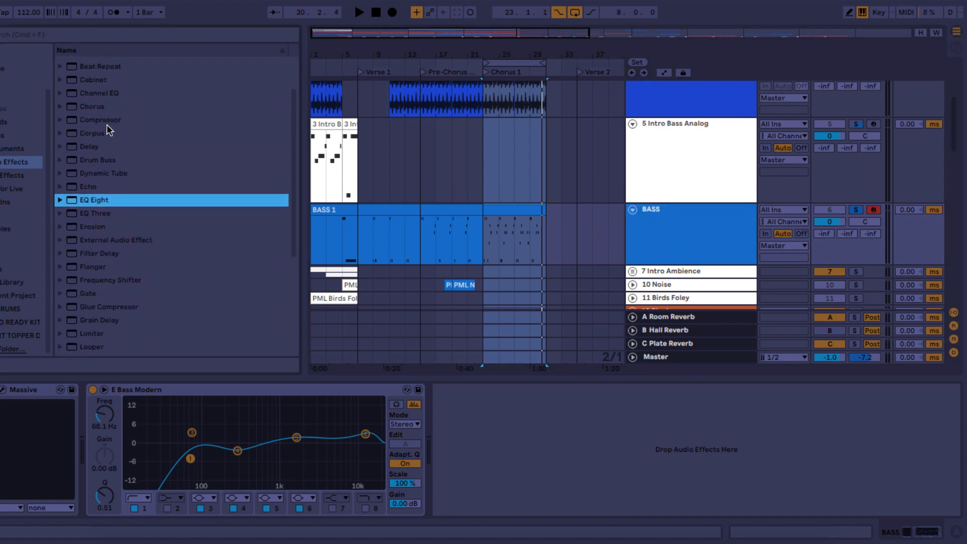
double_click(108, 121)
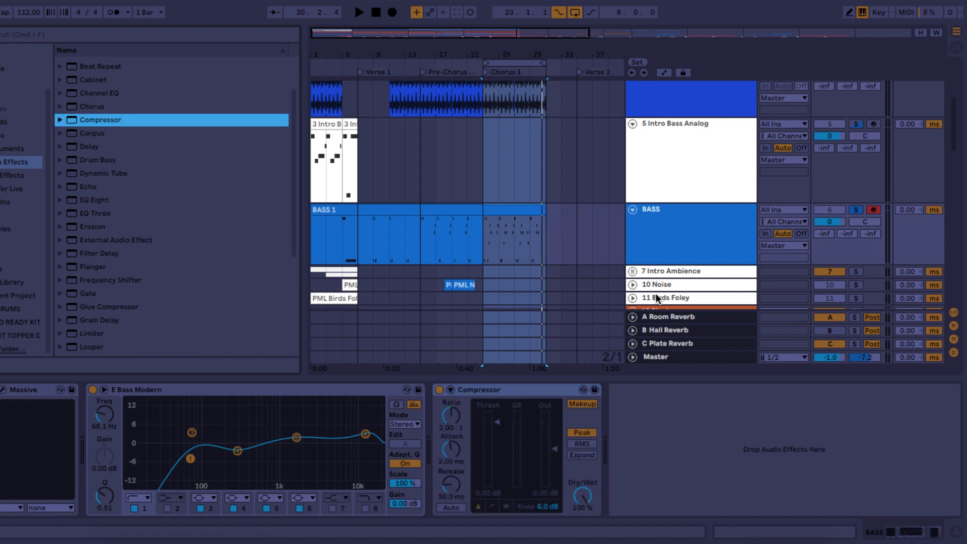
Step: Expand the BASS track's Compressor and enable its sidechain with 22 Kick as the audio source
click(681, 261)
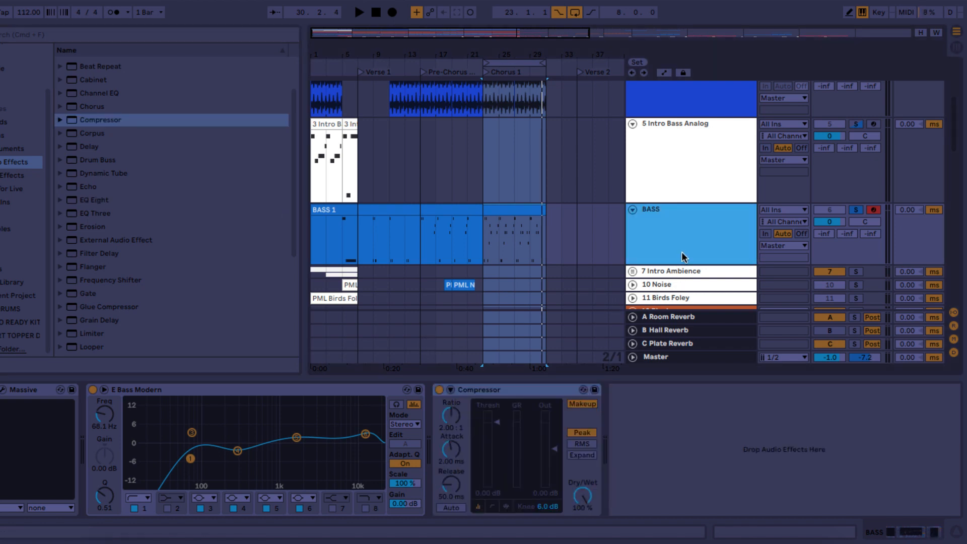
click(451, 390)
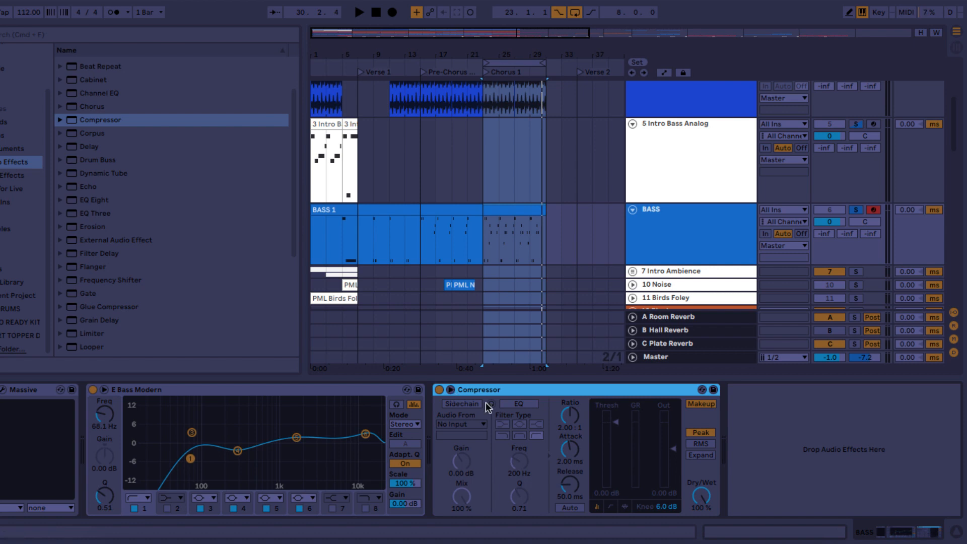
click(474, 404)
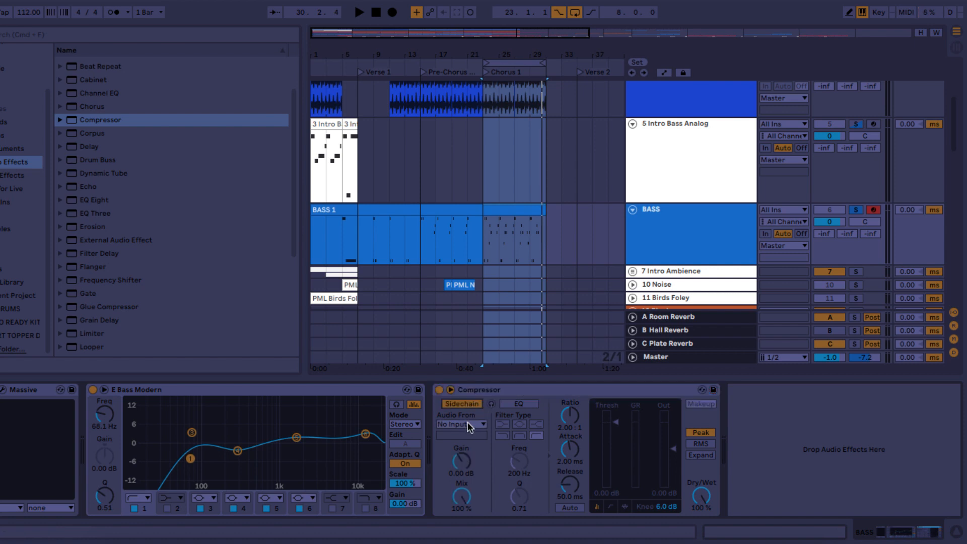
click(467, 423)
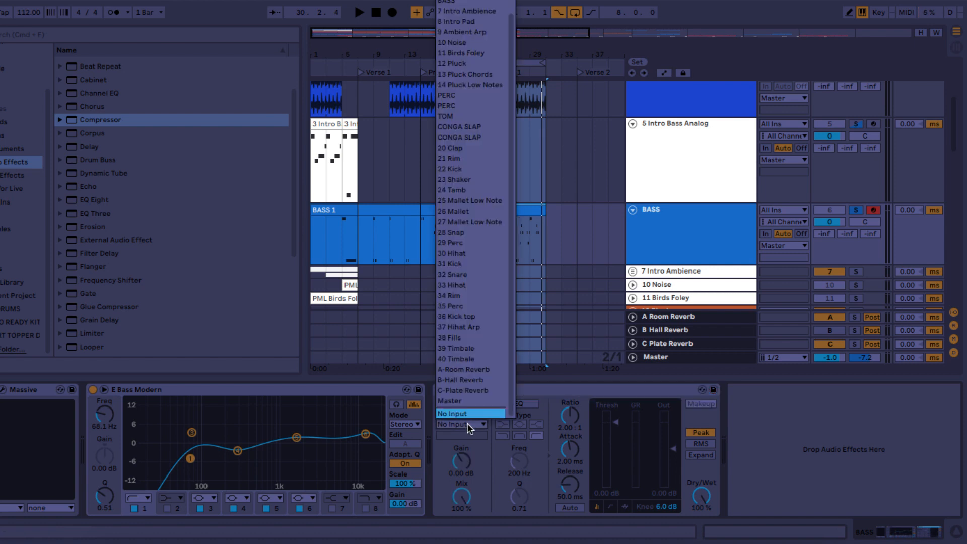
click(472, 167)
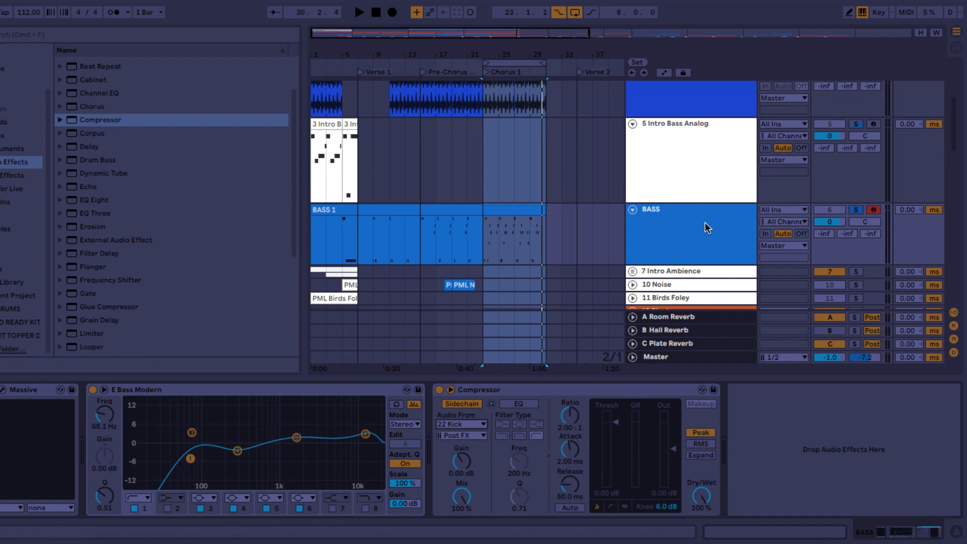
Step: Play the Chorus 1 loop and lower the bass Compressor's threshold all the way to -inf dB
key(space)
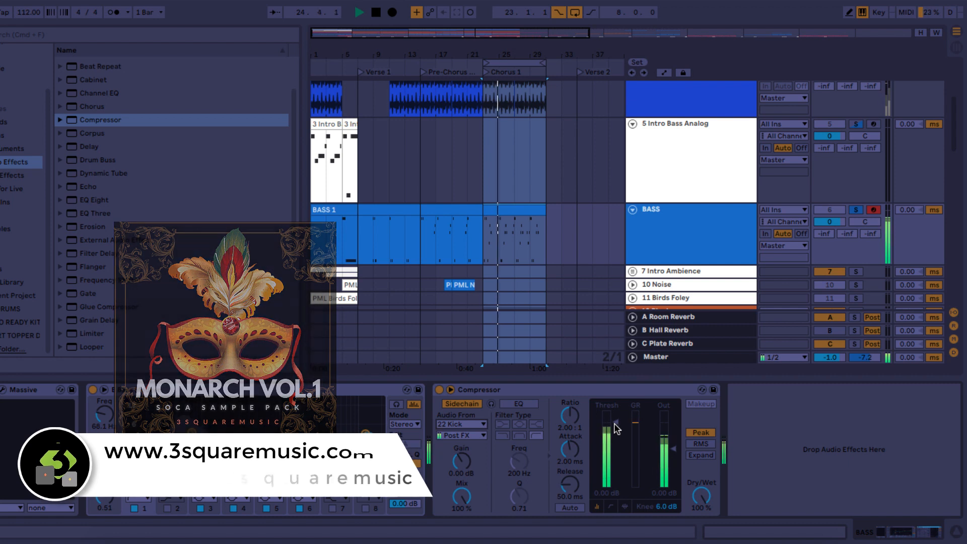
drag(616, 428, 615, 487)
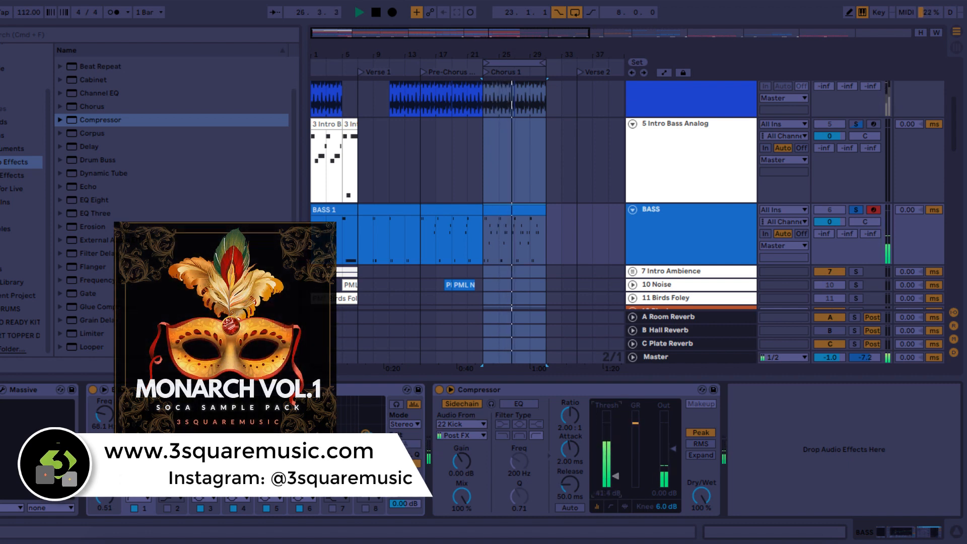
click(701, 208)
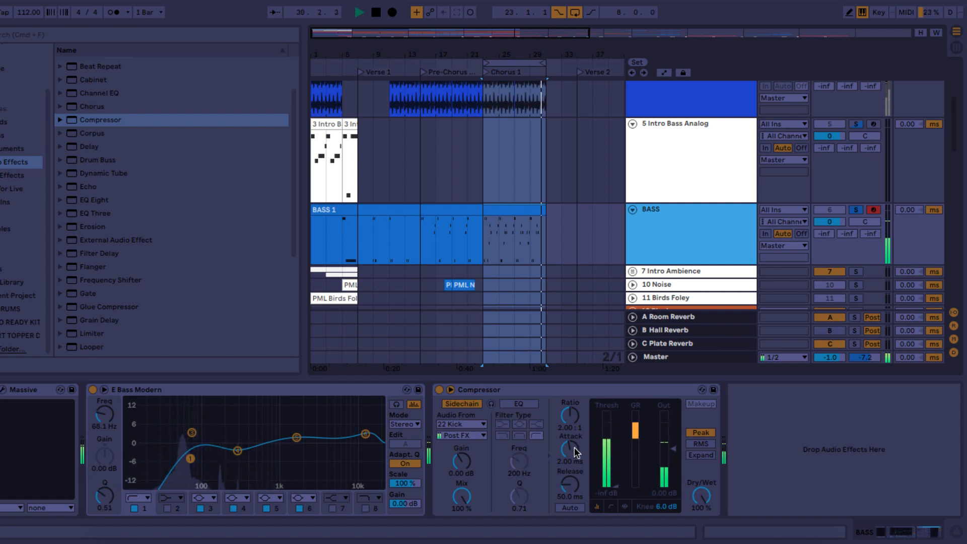
Step: Audition the Compressor's attack between 0.03 ms and 332 ms during playback, and set it to 10 ms
drag(574, 447, 574, 483)
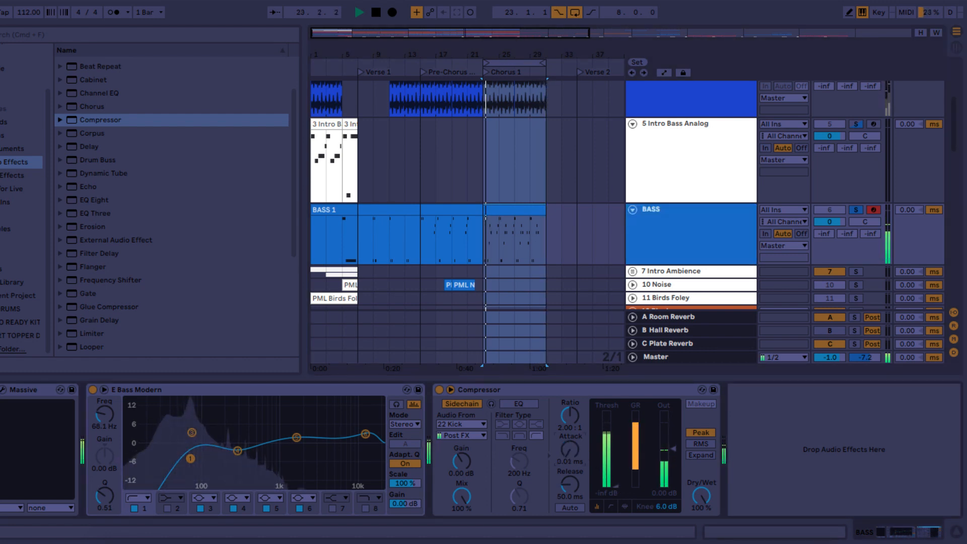
drag(570, 448, 570, 383)
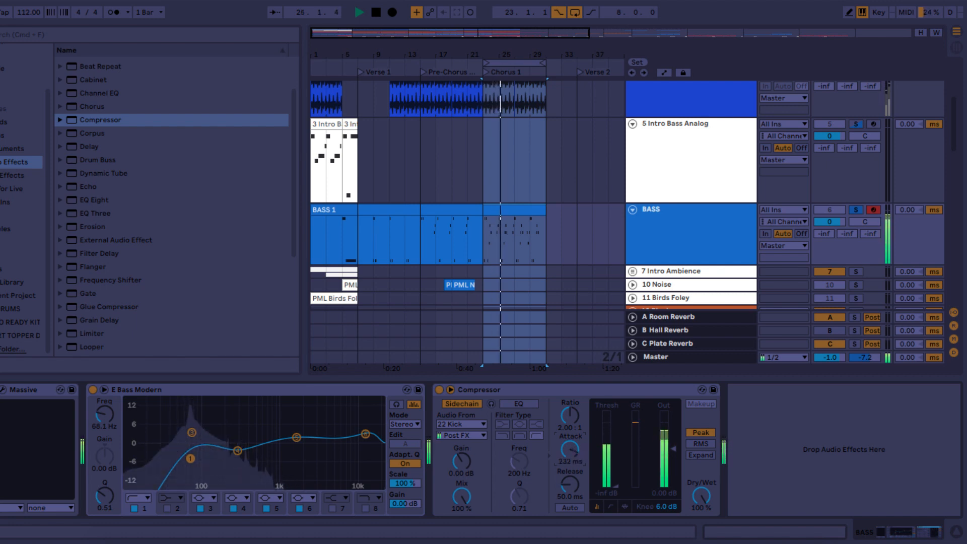
drag(576, 453, 576, 489)
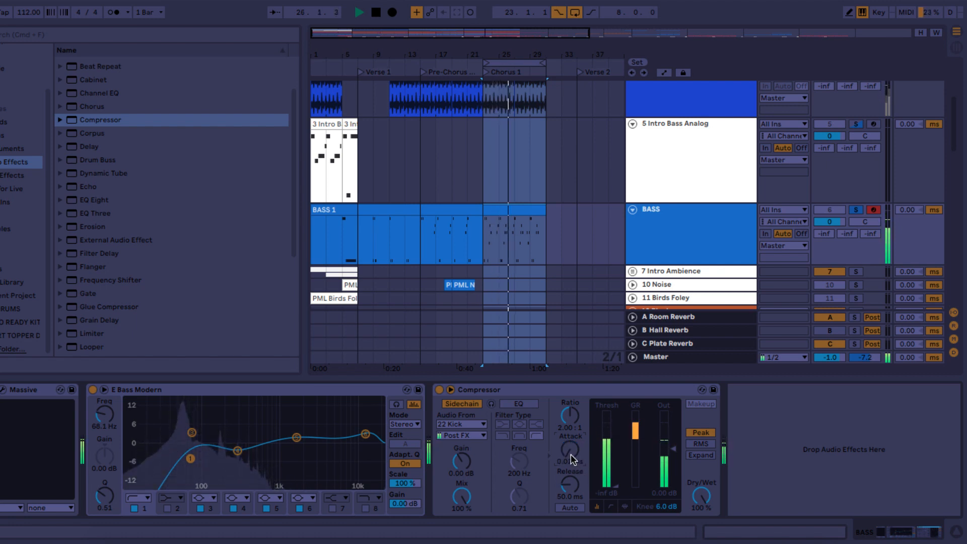
mouse_move(572, 458)
mouse_down()
mouse_move(572, 418)
mouse_move(570, 468)
mouse_up()
text(10)
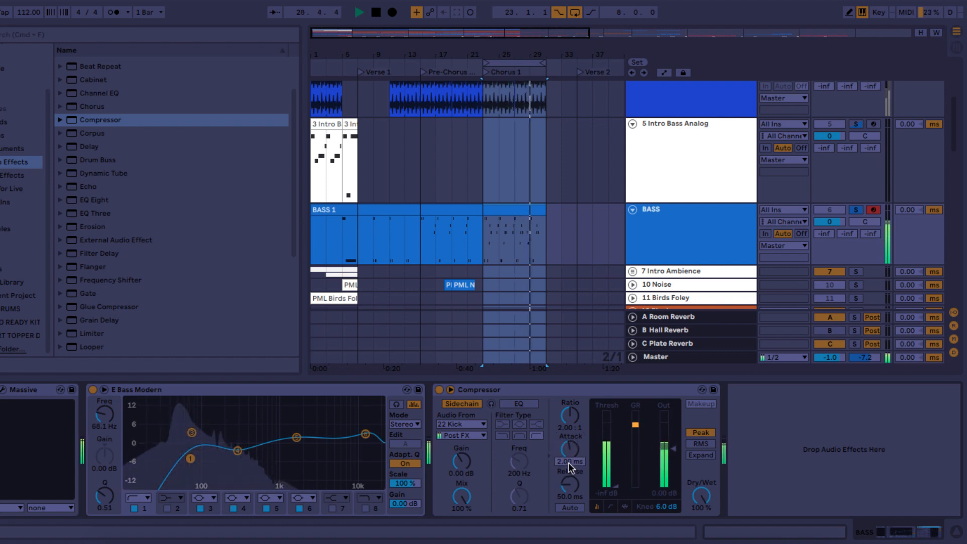
key(Return)
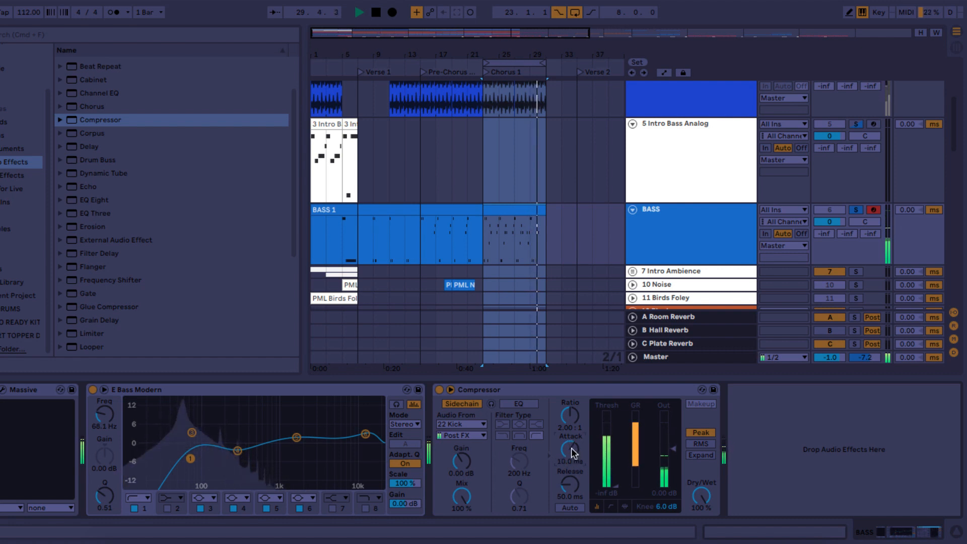
Step: Set the bass Compressor's attack to 0.67 ms and its threshold to about -25.5 dB, and stop playback
mouse_move(615, 483)
mouse_down()
mouse_move(615, 463)
mouse_move(572, 458)
mouse_move(572, 477)
mouse_move(615, 475)
mouse_move(615, 487)
mouse_move(615, 465)
mouse_up()
key(space)
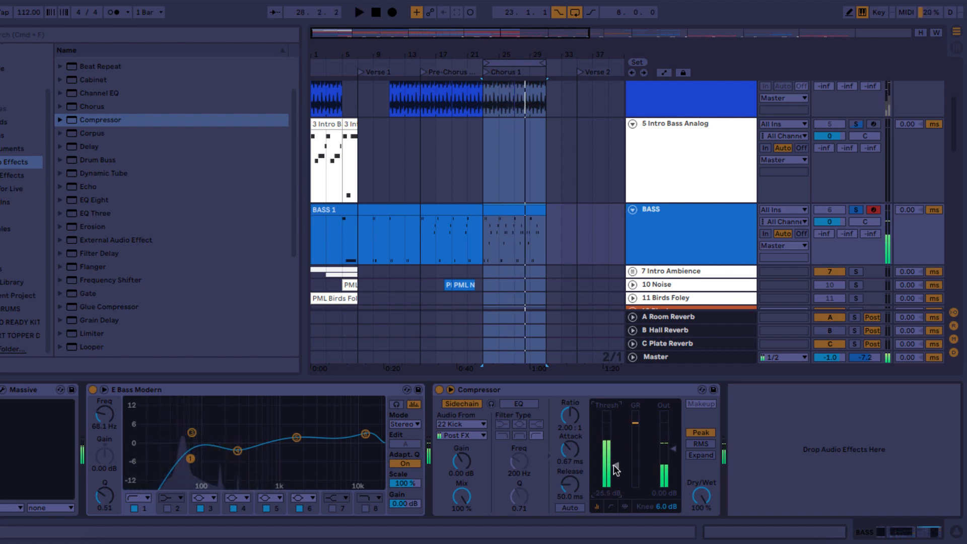
Step: Examine the 22 Kick track's sample waveform and decay length, and return to the BASS track's devices
scroll(681, 246, down, 4)
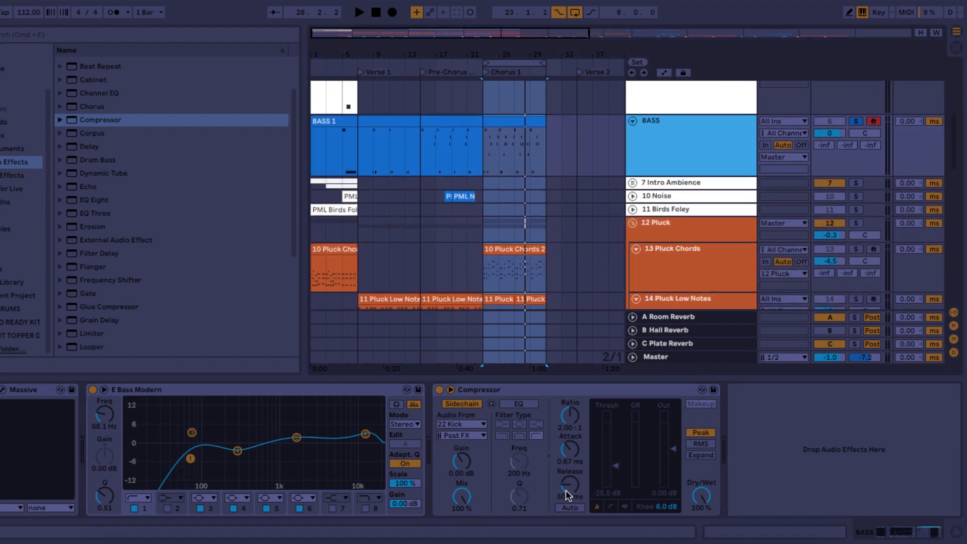
scroll(696, 222, down, 6)
scroll(696, 220, down, 2)
click(688, 224)
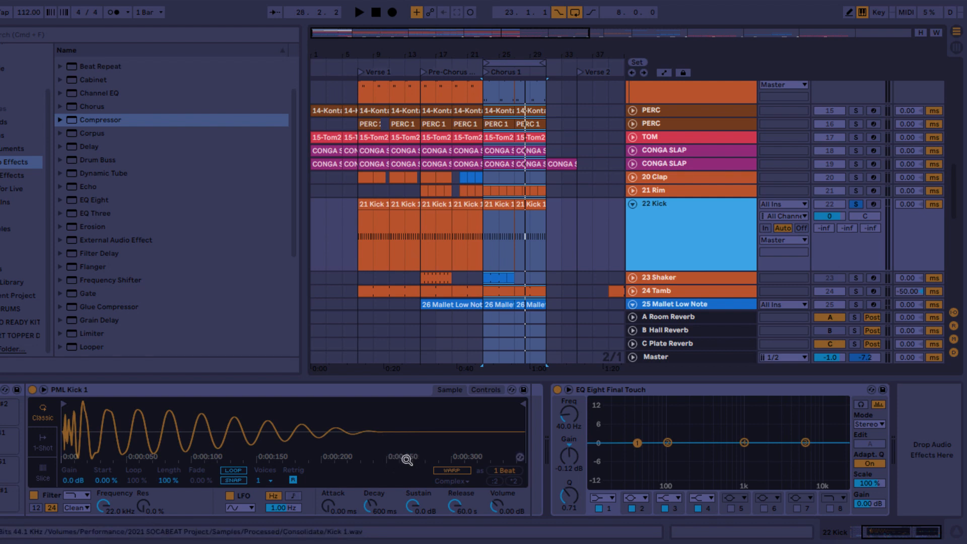
scroll(720, 236, up, 10)
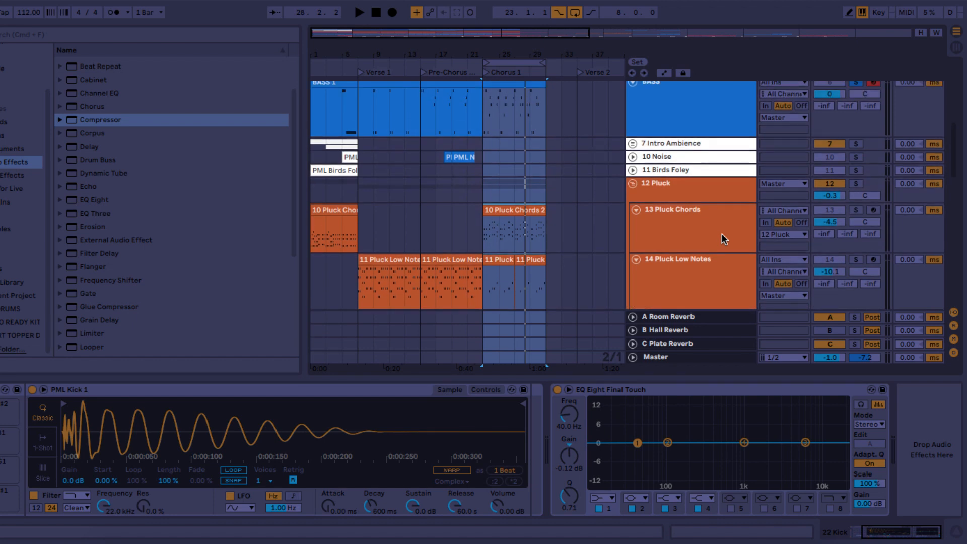
scroll(721, 234, up, 3)
click(718, 172)
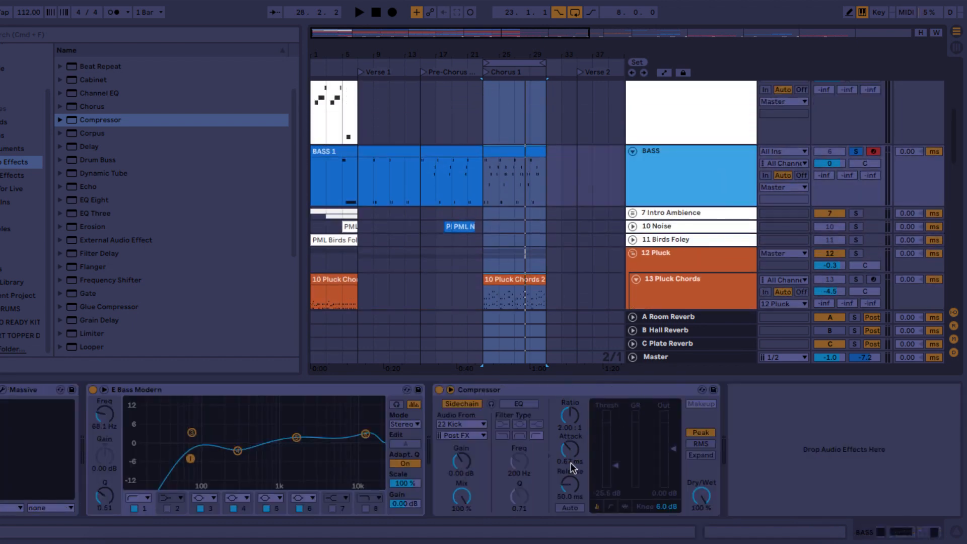
Step: Set the bass Compressor's release to 250 ms and play the Chorus 1 loop
click(570, 490)
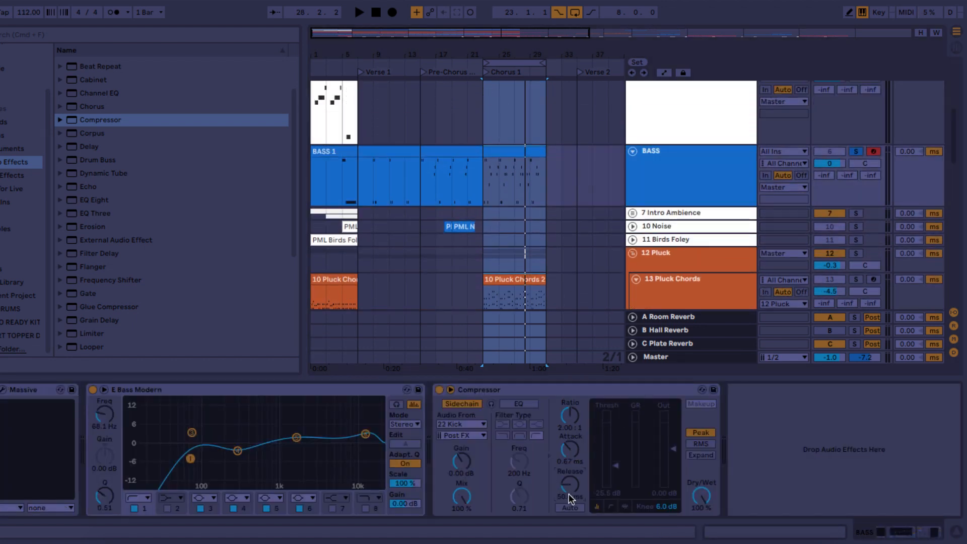
click(569, 495)
key(space)
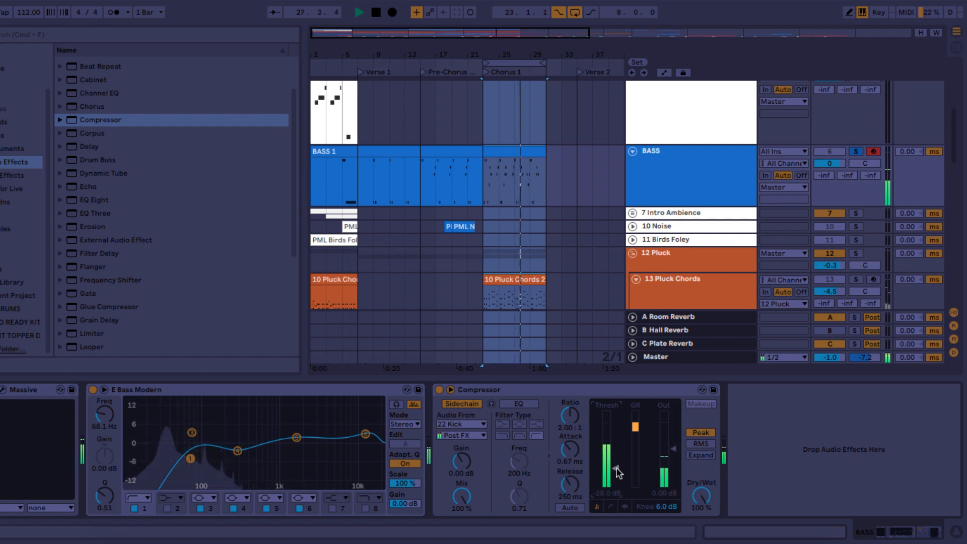
Step: Turn off the solos to hear the full mix and raise the bass Compressor's threshold to about -14.9 dB
click(670, 182)
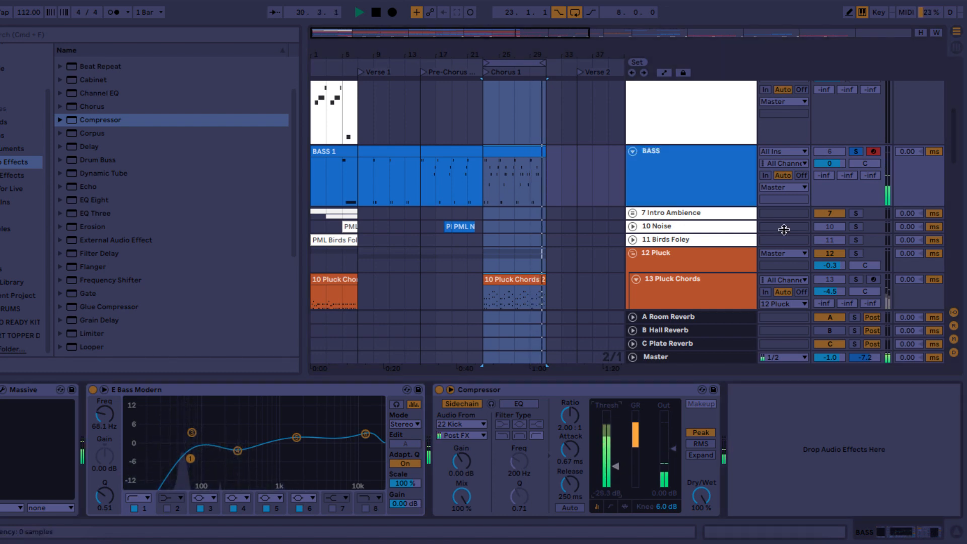
click(856, 151)
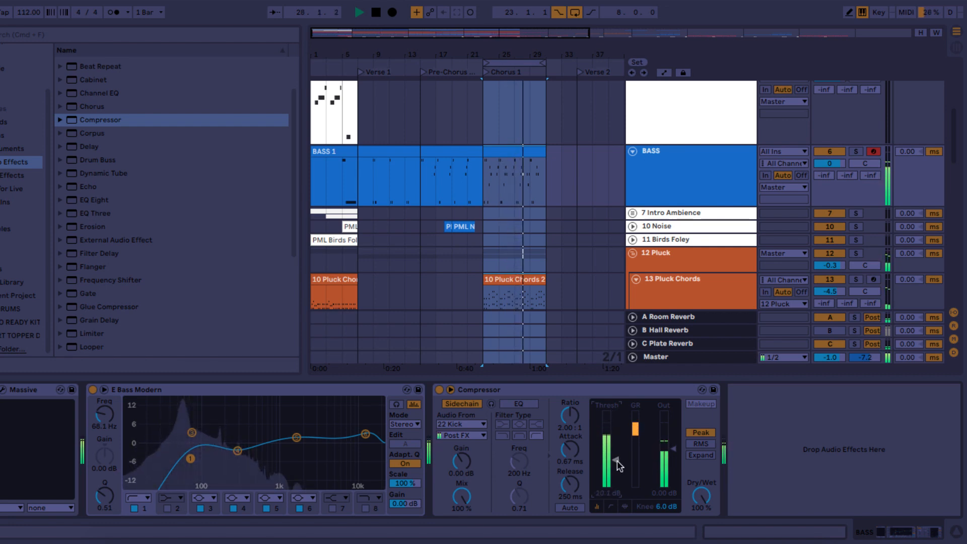
drag(618, 466, 619, 456)
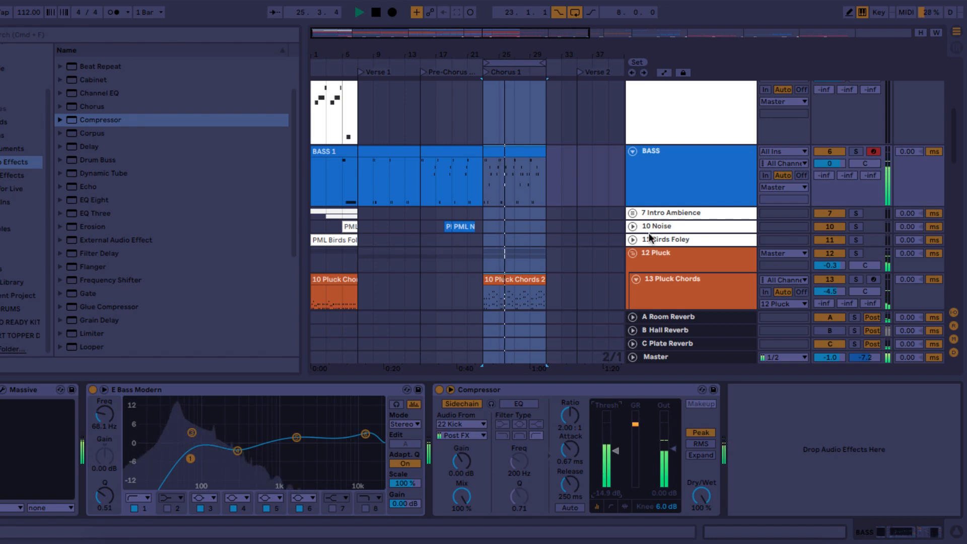
Step: Extend the loop back to bar 1 for a 30-bar length and play the song from the beginning
key(space)
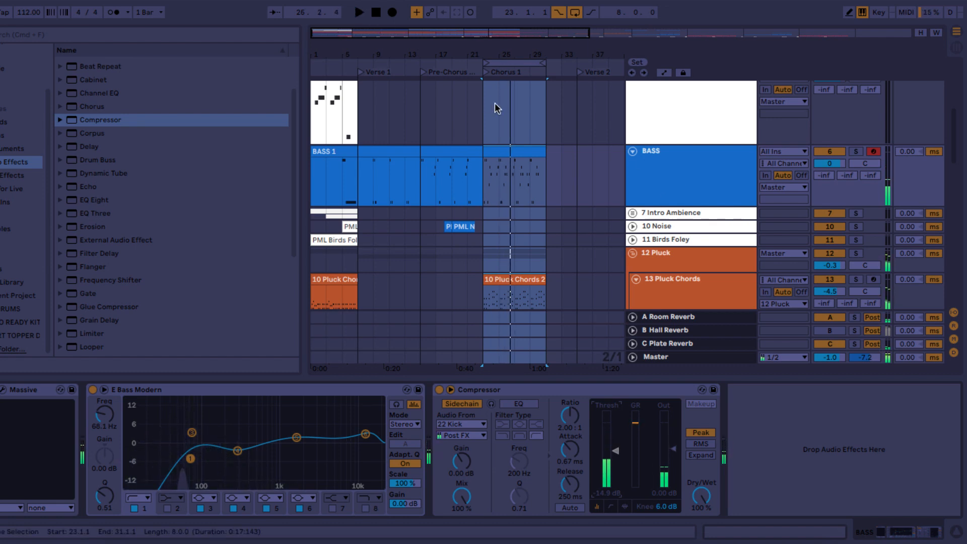
drag(480, 63, 302, 98)
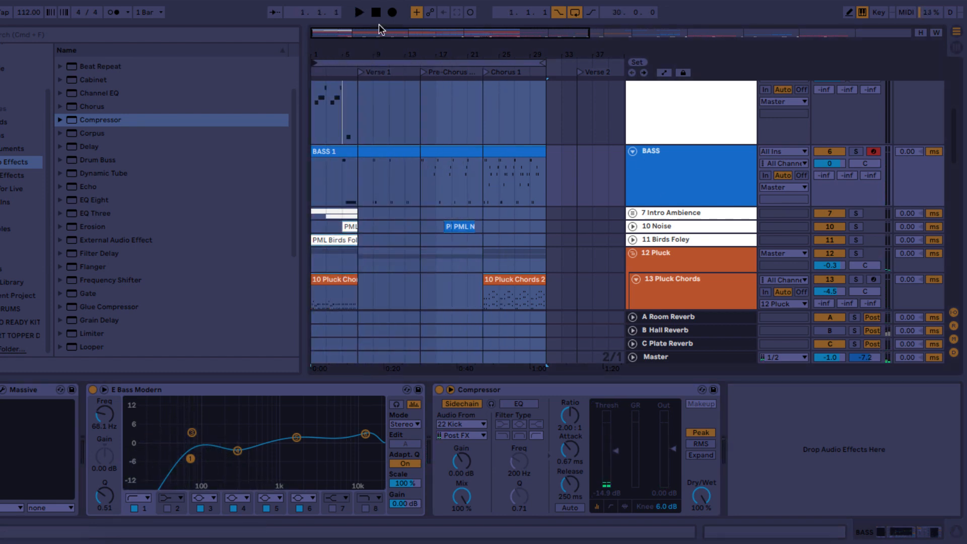
key(space)
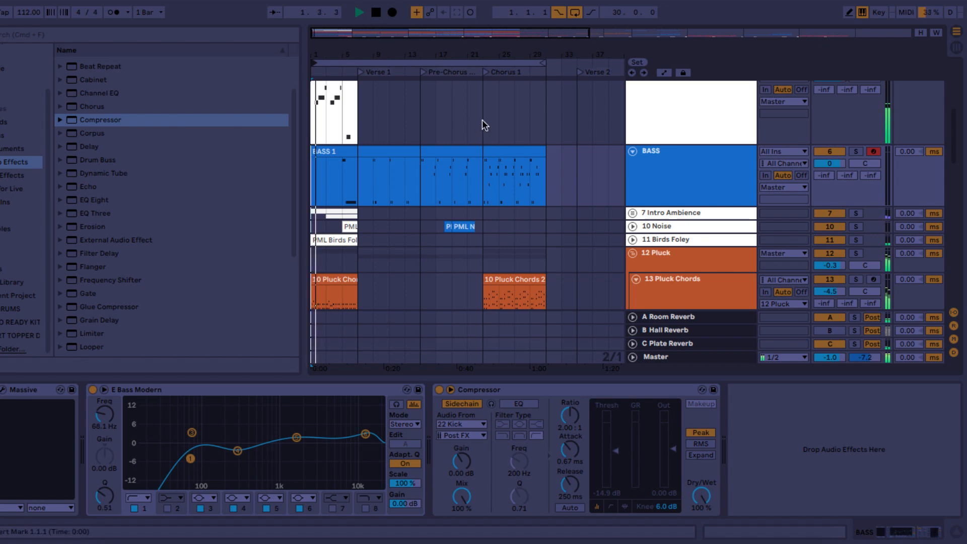